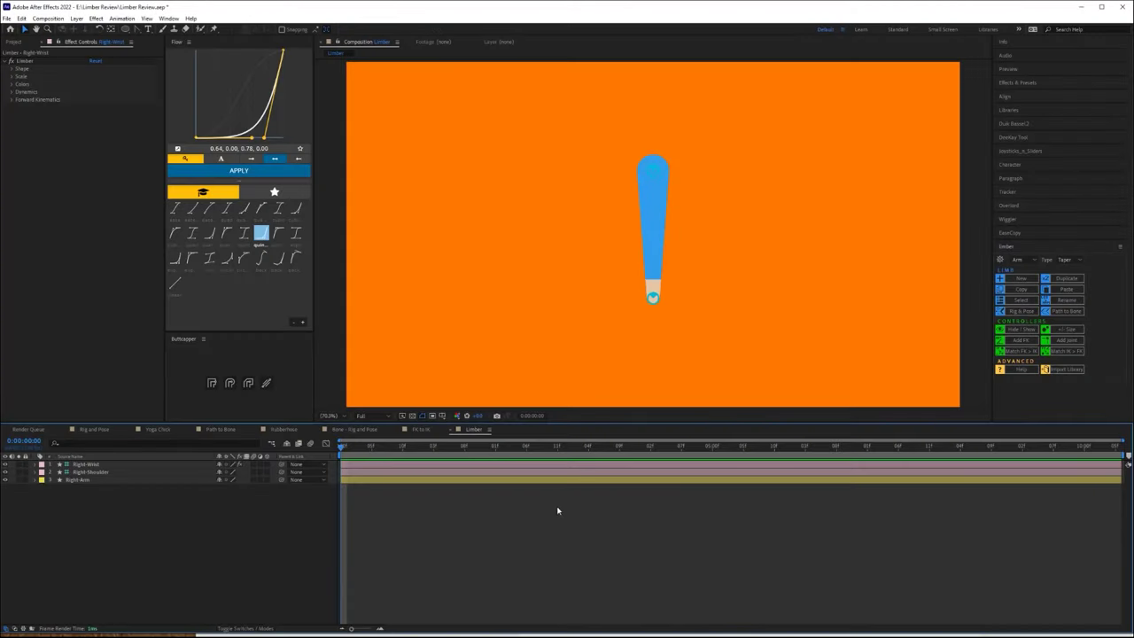
Bend the blue arm at the elbow by moving its wrist, then preview the motion
{"action": "left_click_drag", "start_coordinate": [662, 305], "coordinate": [657, 284]}
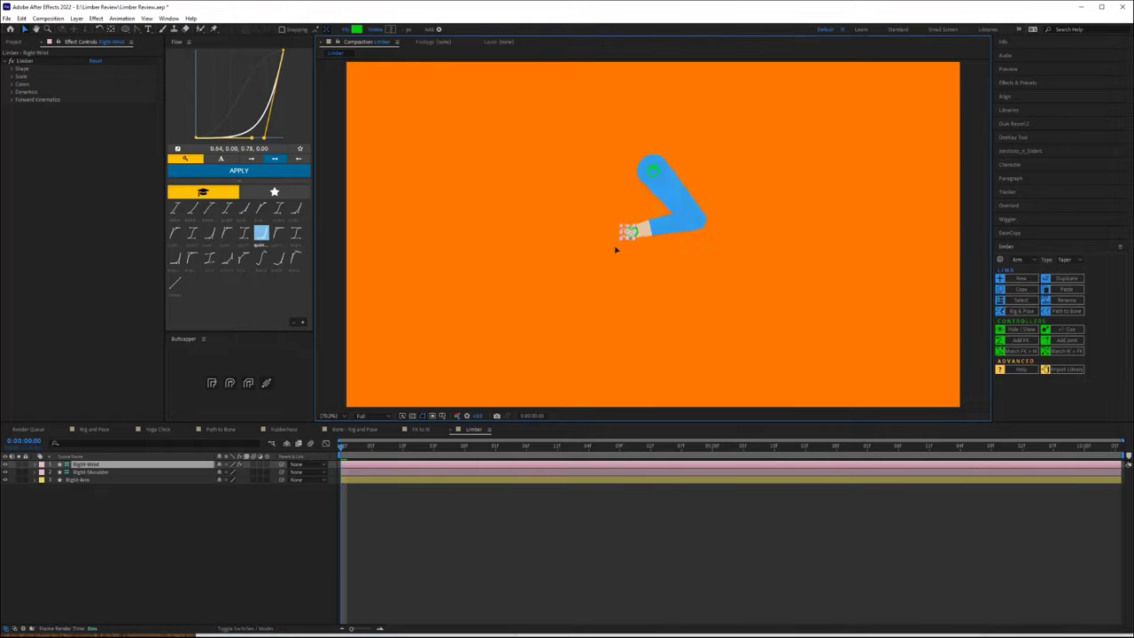
{"action": "mouse_move", "coordinate": [616, 249]}
{"action": "left_mouse_down"}
{"action": "mouse_move", "coordinate": [621, 274]}
{"action": "mouse_move", "coordinate": [610, 268]}
{"action": "left_mouse_up"}
{"action": "key", "text": "u"}
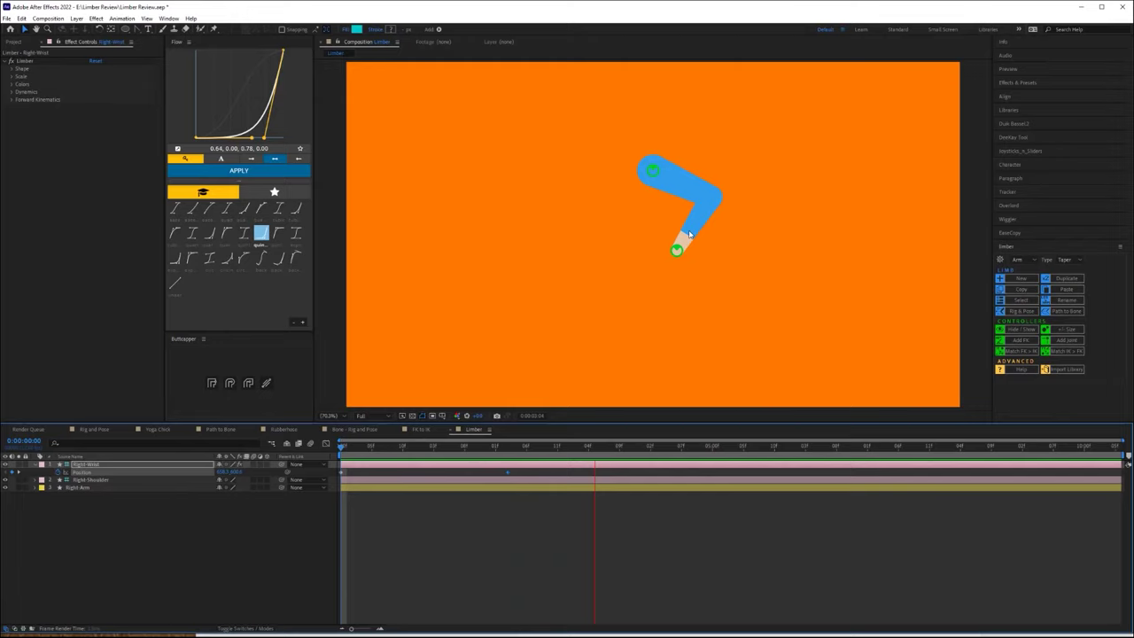
{"action": "key", "text": "space"}
Open the Character rig composition, test-bend its torso, and return to the Limber comp
{"action": "left_click", "coordinate": [84, 464]}
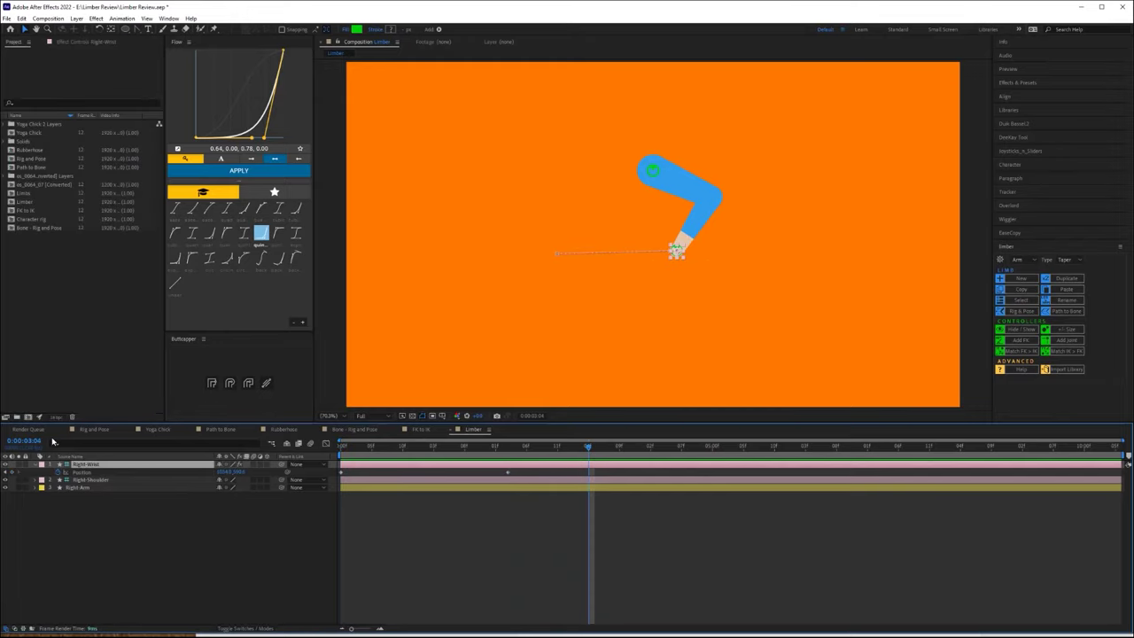
{"action": "double_click", "coordinate": [30, 219]}
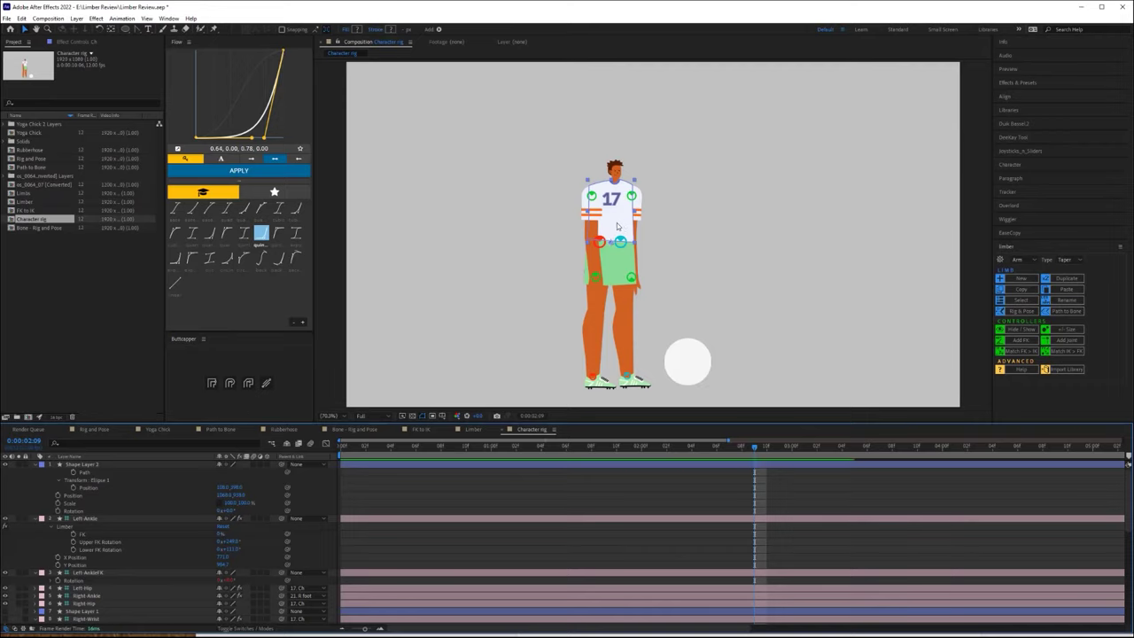
{"action": "left_click_drag", "start_coordinate": [618, 227], "coordinate": [604, 271]}
{"action": "left_click", "coordinate": [473, 430]}
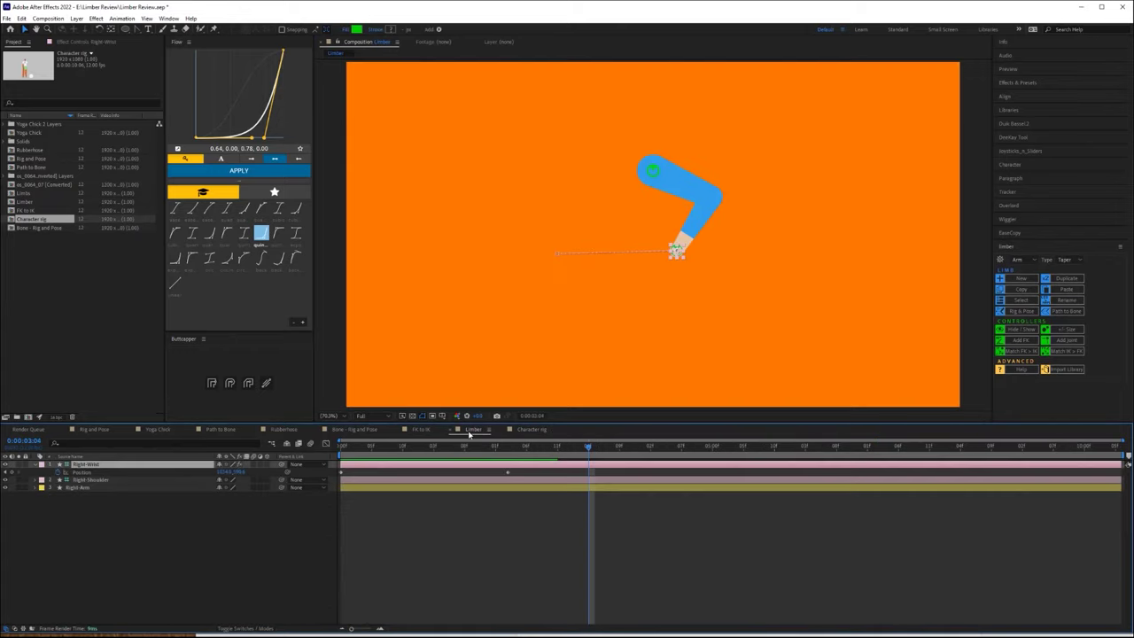
{"action": "left_click", "coordinate": [236, 527]}
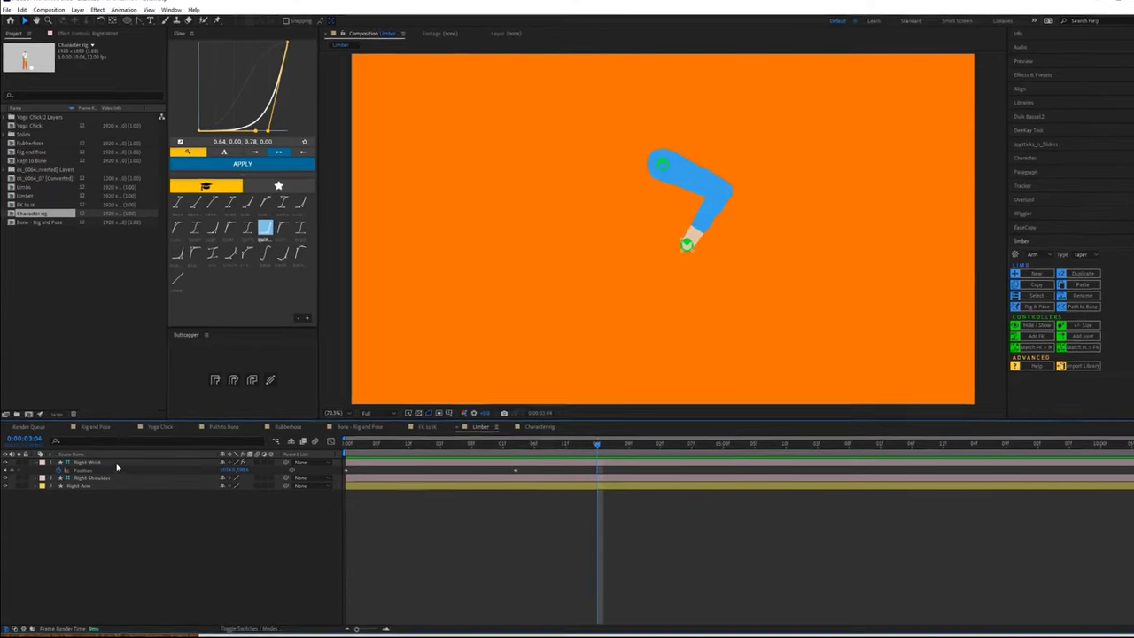
{"action": "left_click", "coordinate": [103, 466]}
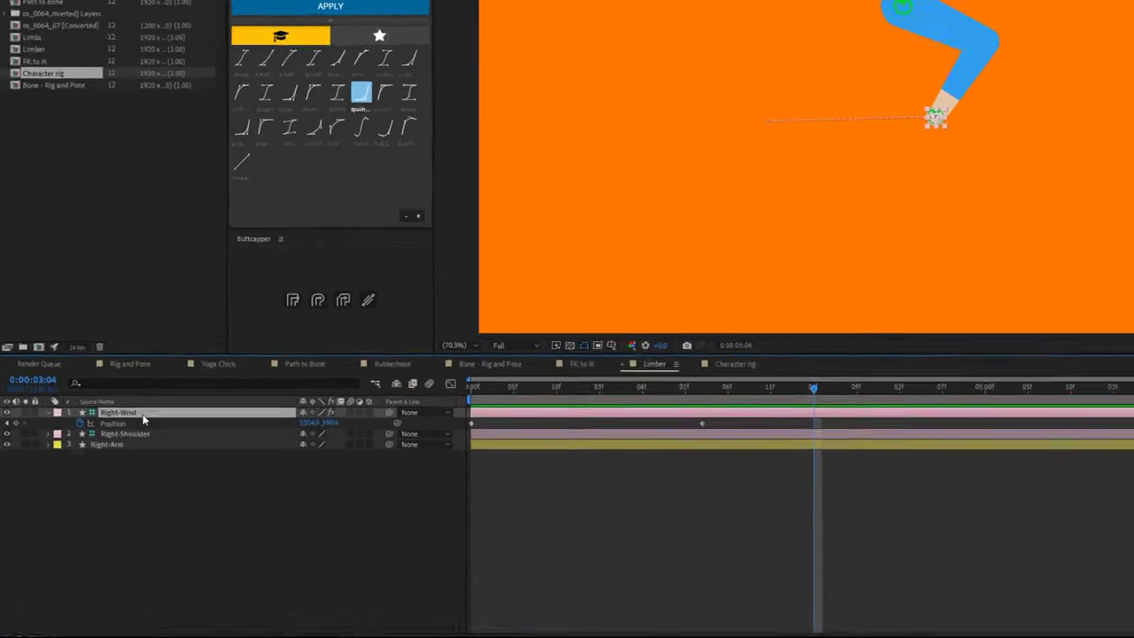
{"action": "left_click", "coordinate": [133, 433]}
{"action": "left_click", "coordinate": [133, 444]}
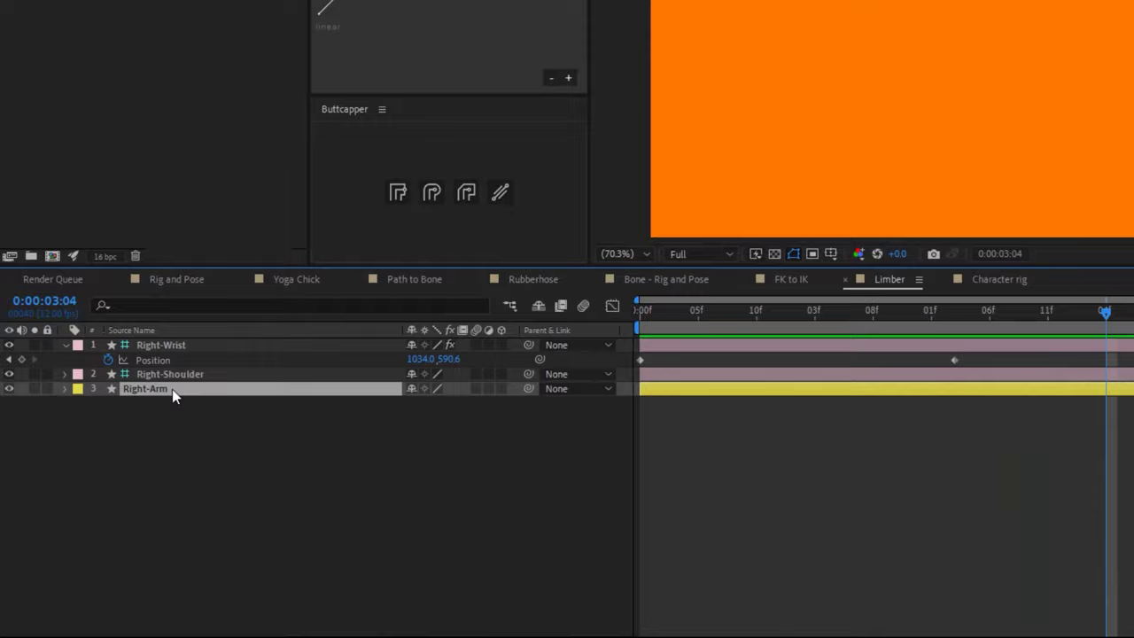
{"action": "left_click", "coordinate": [138, 412]}
{"action": "left_click", "coordinate": [192, 366], "text": "ctrl"}
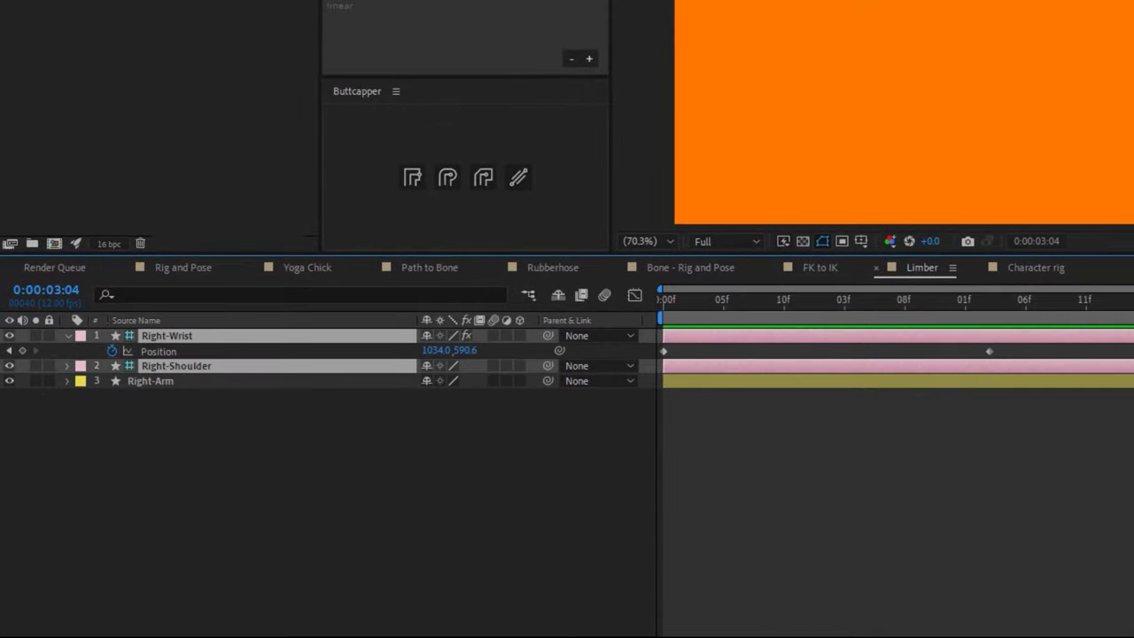
{"action": "left_click", "coordinate": [155, 382]}
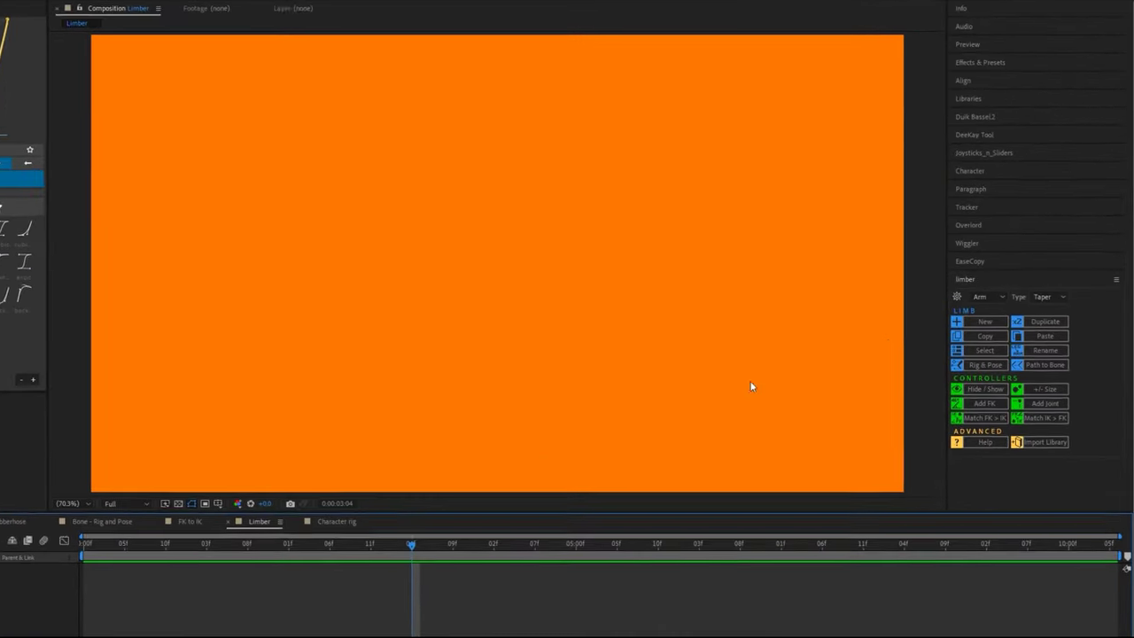
Add a new Limber limb named Right and drag its hand to bend the elbow
{"action": "left_click", "coordinate": [957, 330]}
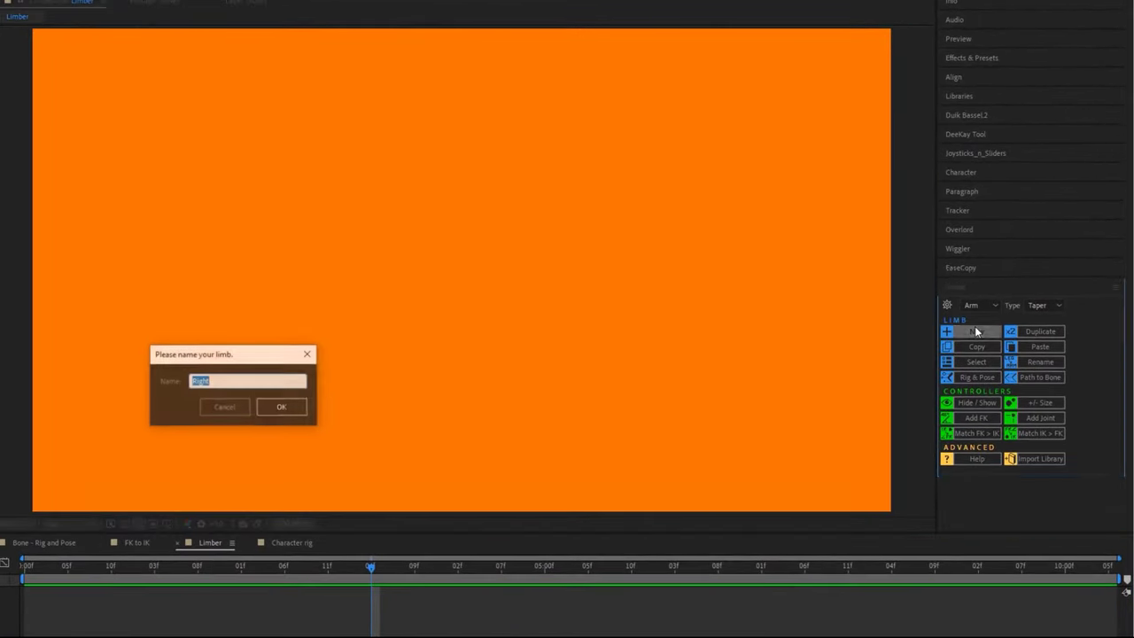
{"action": "left_click", "coordinate": [273, 406]}
{"action": "left_click_drag", "start_coordinate": [461, 359], "coordinate": [400, 301]}
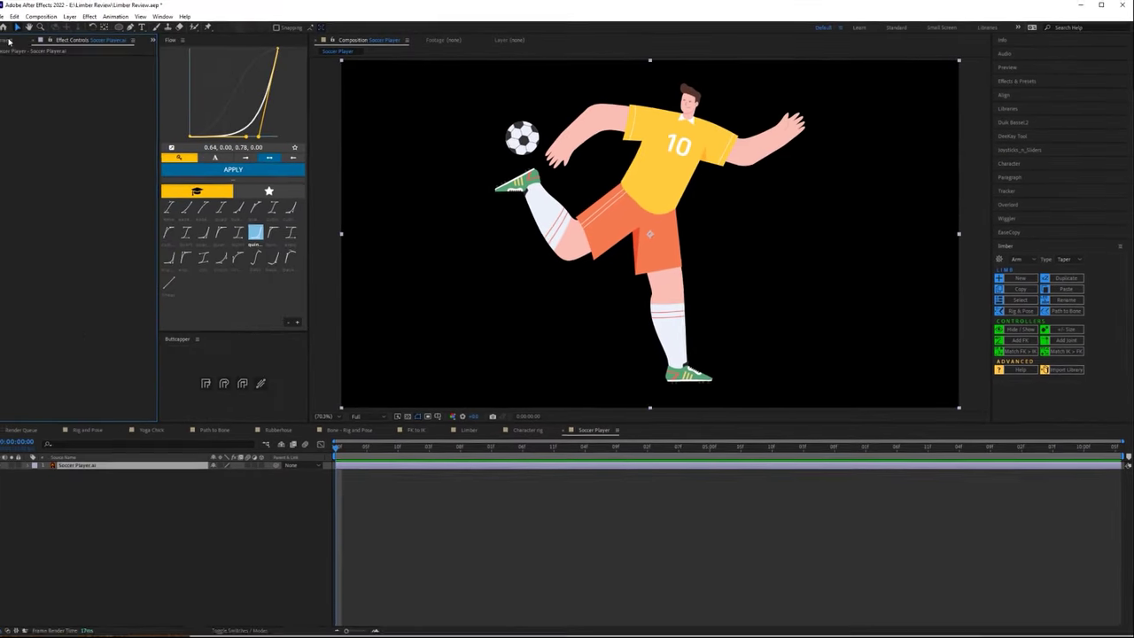
Open the Rig and Pose composition with magnification set to Fit
{"action": "double_click", "coordinate": [11, 186]}
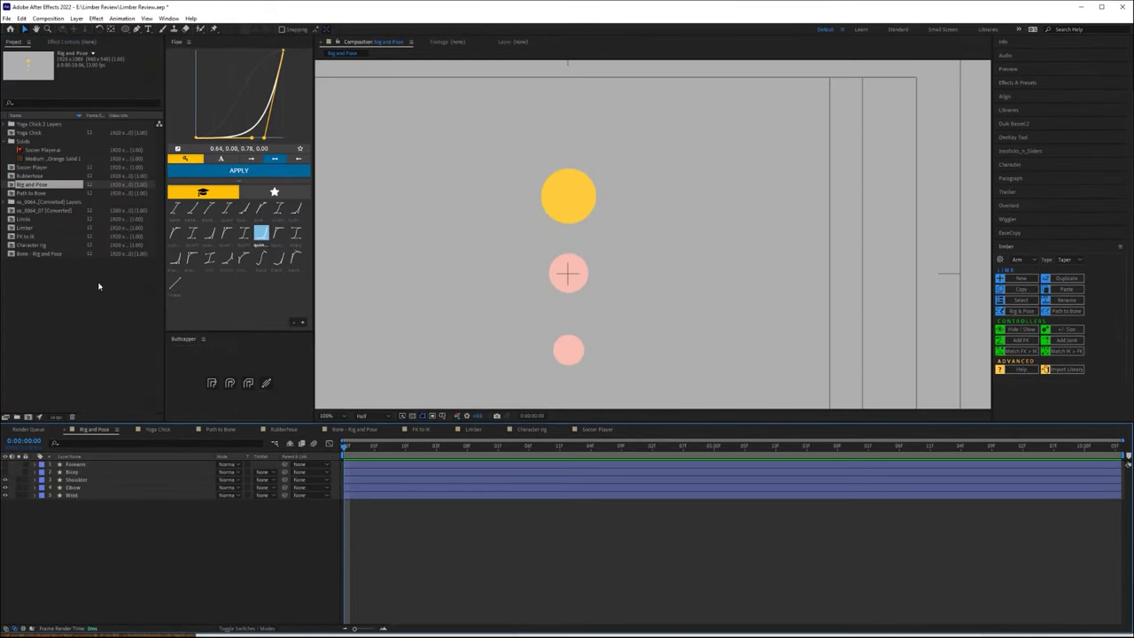
{"action": "left_click", "coordinate": [335, 416]}
{"action": "left_click", "coordinate": [337, 429]}
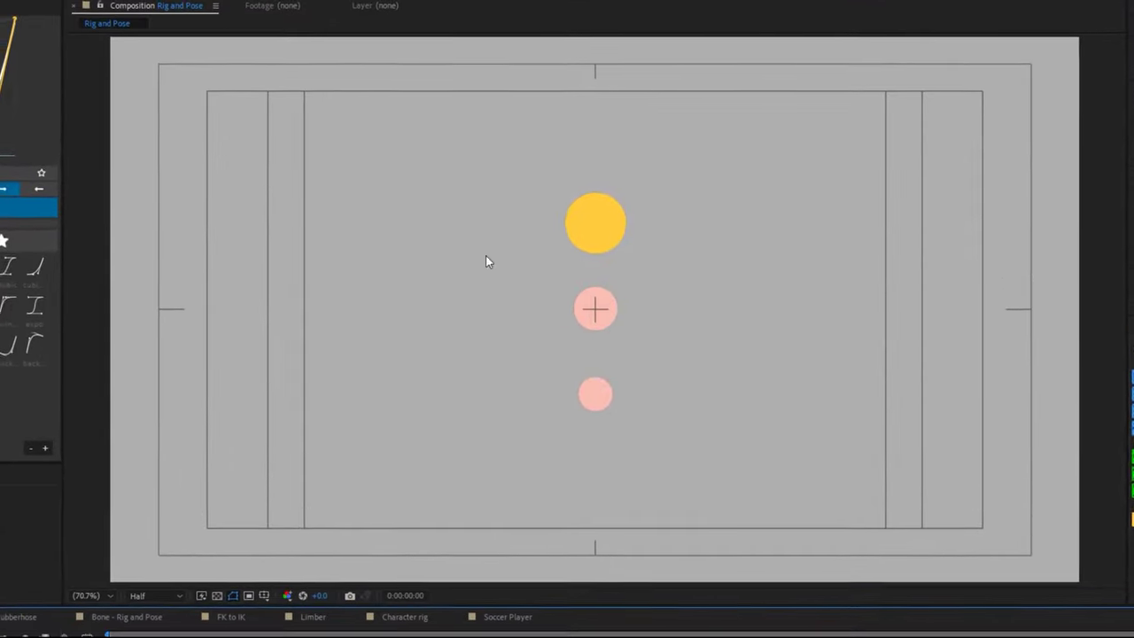
Select the Shoulder, Elbow and Wrist circles in turn to inspect them
{"action": "left_click", "coordinate": [631, 206]}
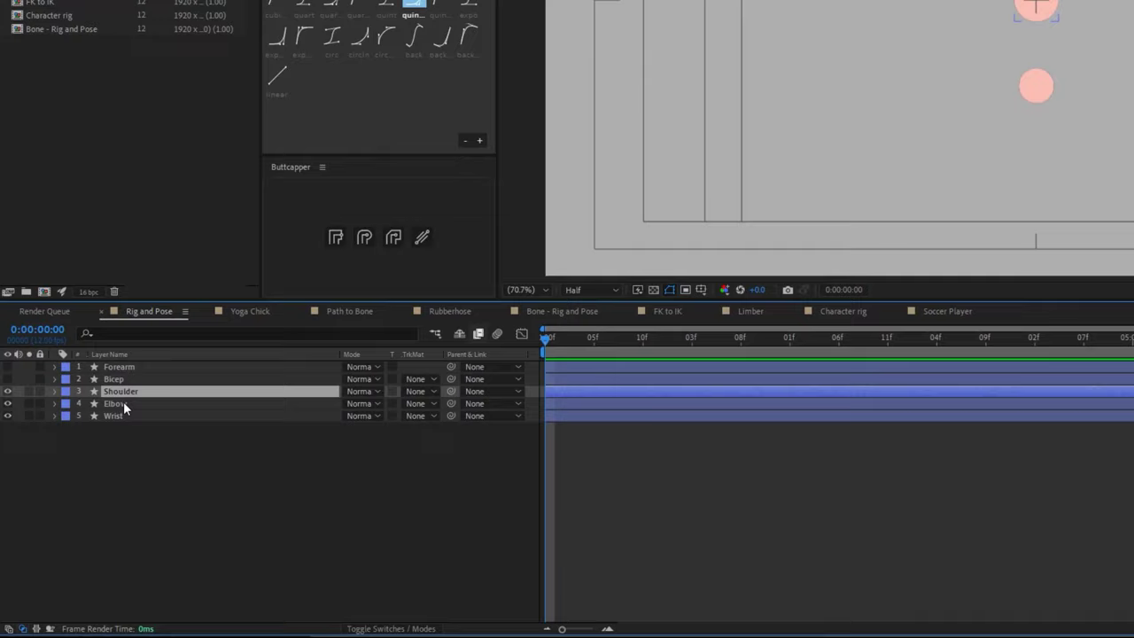
{"action": "left_click", "coordinate": [119, 404]}
{"action": "left_click", "coordinate": [124, 417]}
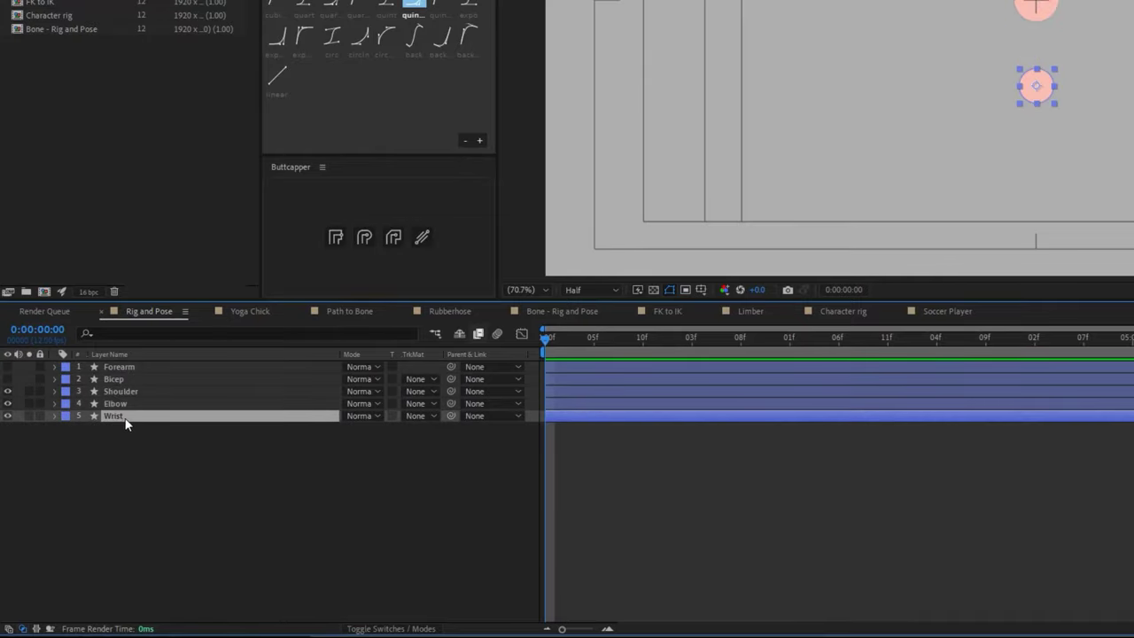
{"action": "left_click", "coordinate": [133, 390]}
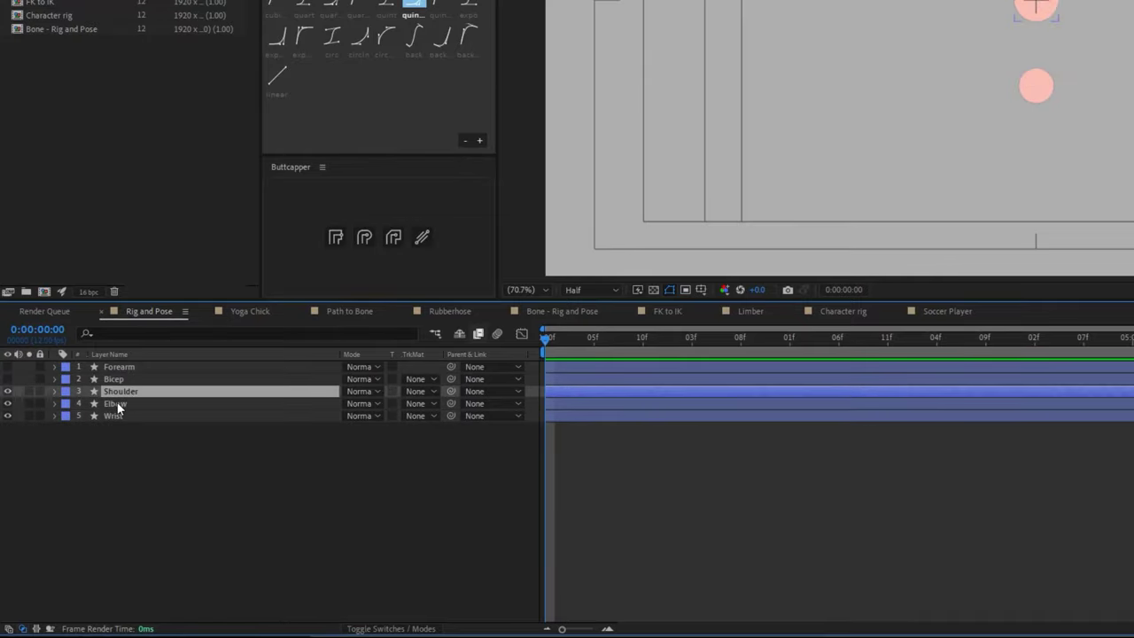
{"action": "left_click", "coordinate": [117, 406]}
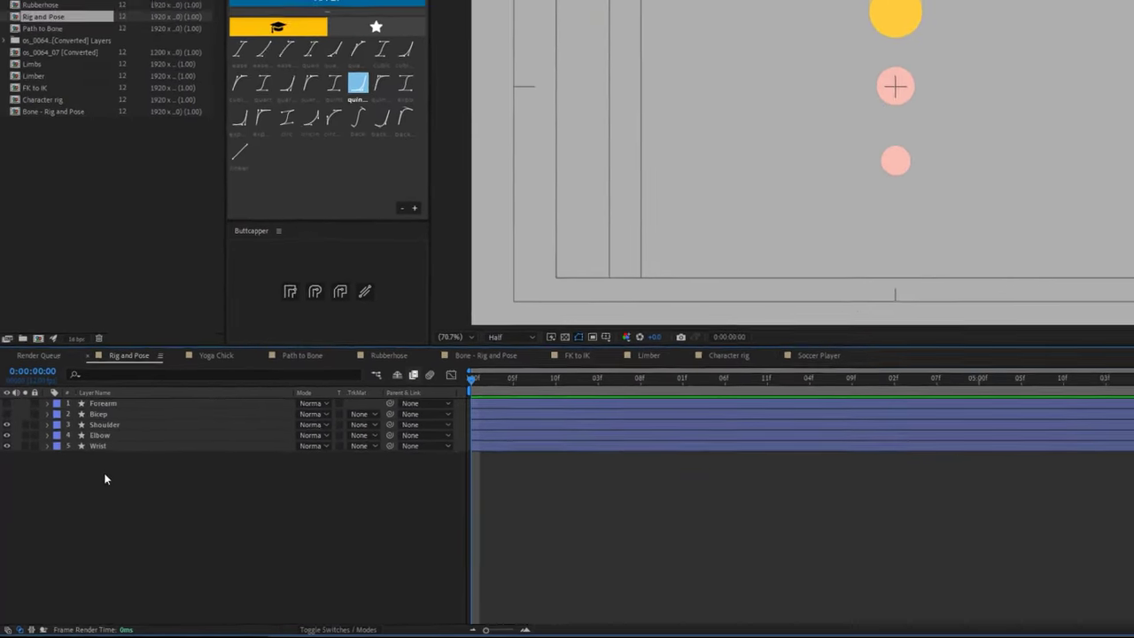
Turn on visibility for the yellow Bicep shape
{"action": "left_click", "coordinate": [97, 414]}
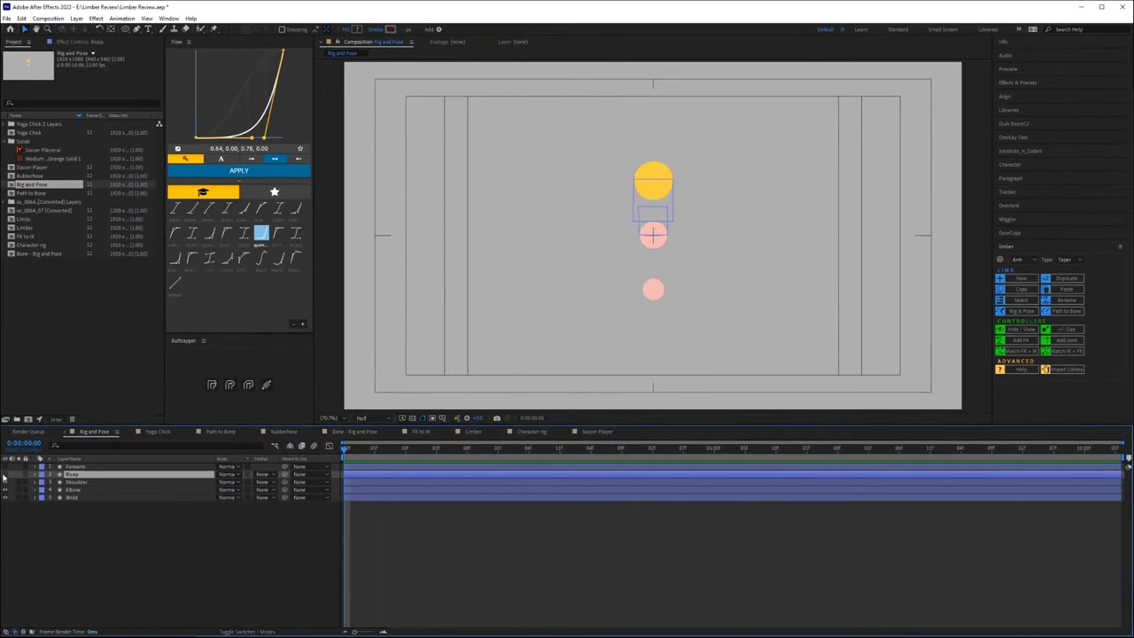
{"action": "left_click", "coordinate": [4, 475]}
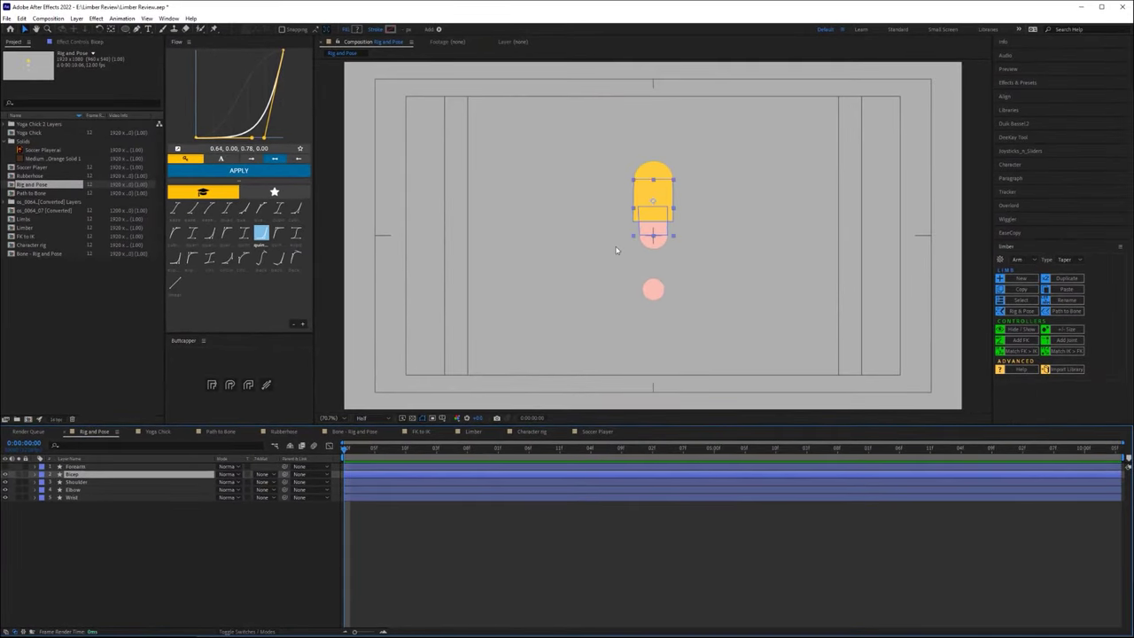
{"action": "left_click", "coordinate": [56, 515]}
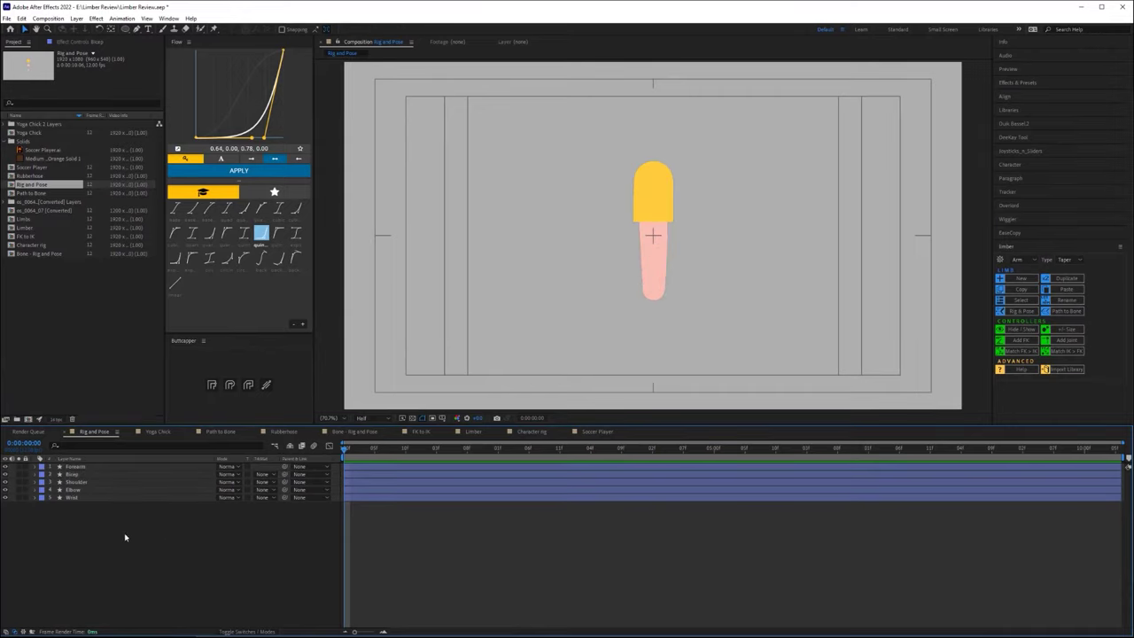
Select the Shoulder, Elbow, Wrist, Bicep and Forearm layers together
{"action": "left_click", "coordinate": [91, 484]}
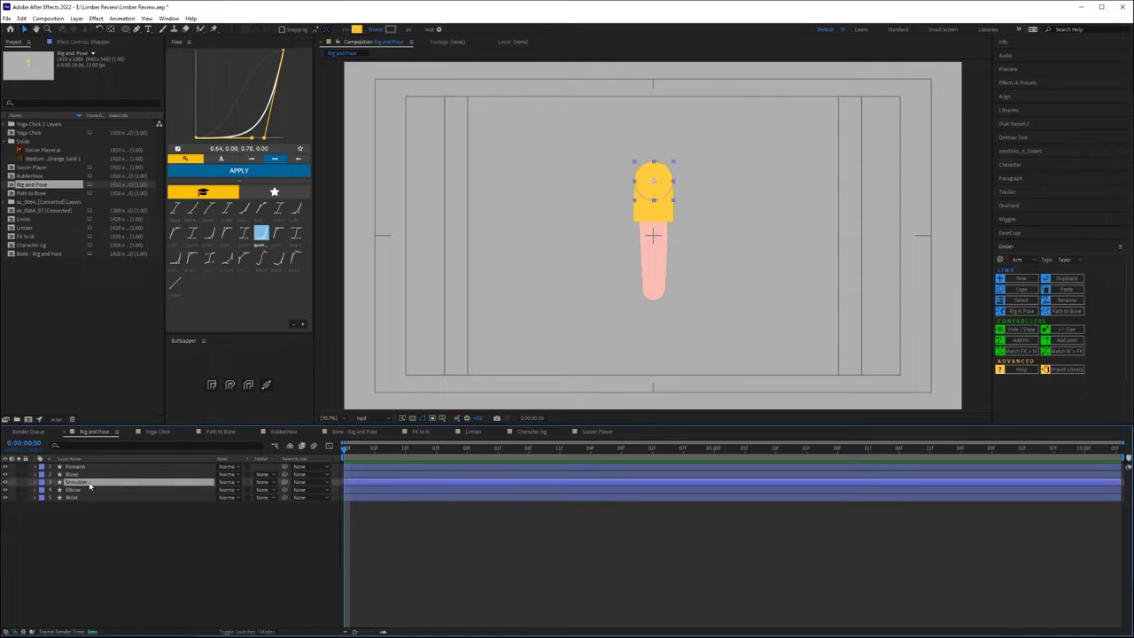
{"action": "left_click", "coordinate": [75, 490], "text": "shift"}
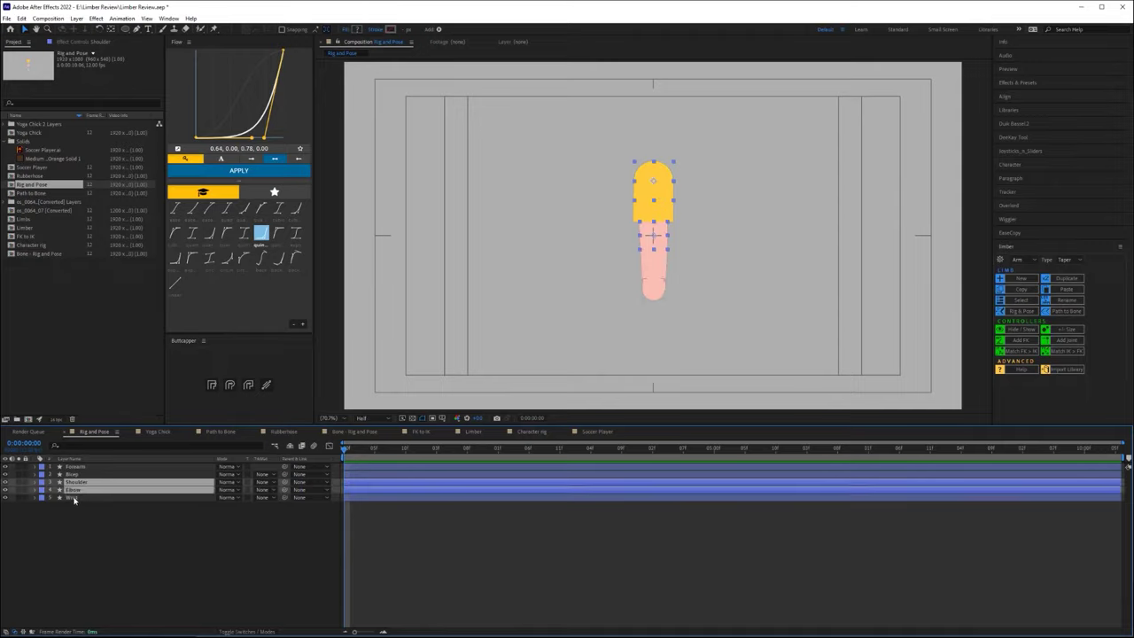
{"action": "left_click", "coordinate": [75, 498], "text": "shift"}
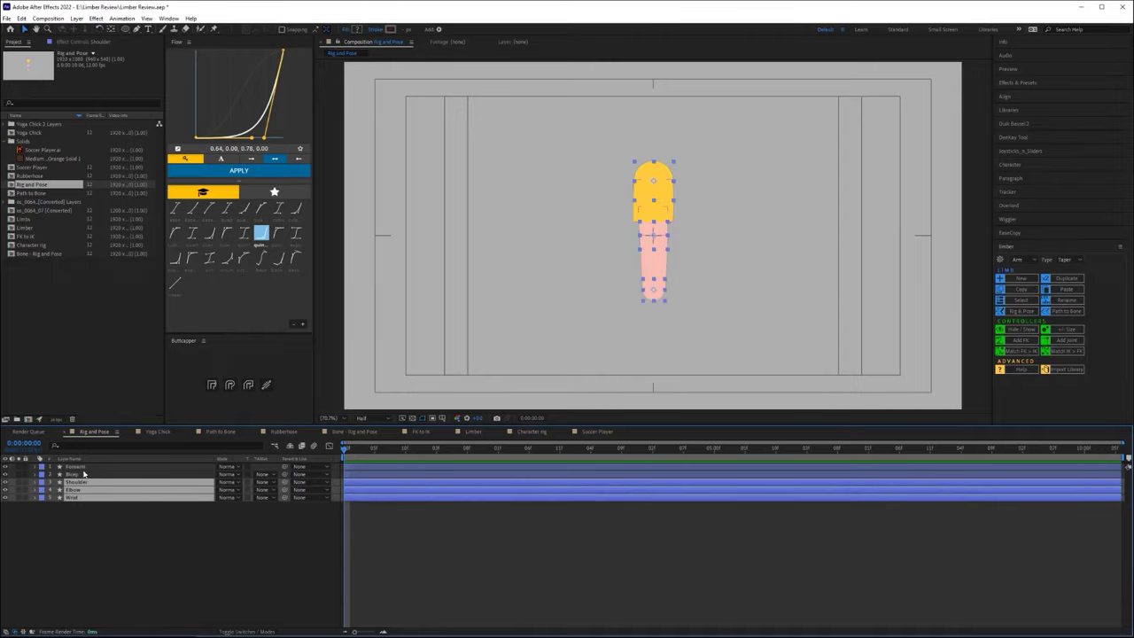
{"action": "left_click", "coordinate": [78, 476], "text": "shift"}
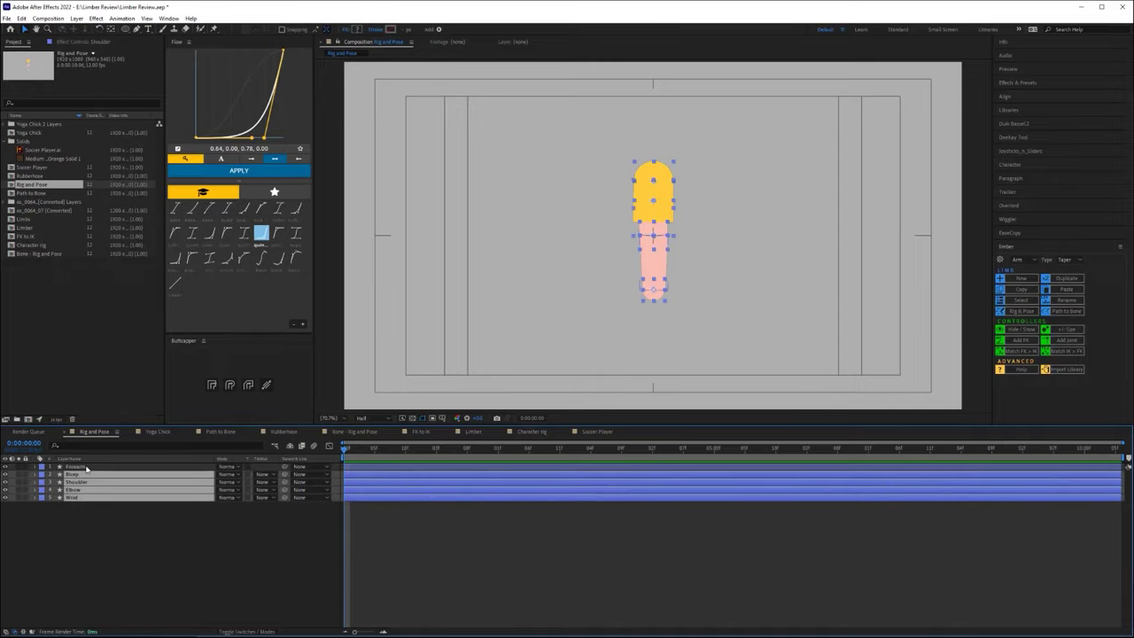
{"action": "left_click", "coordinate": [87, 468], "text": "shift"}
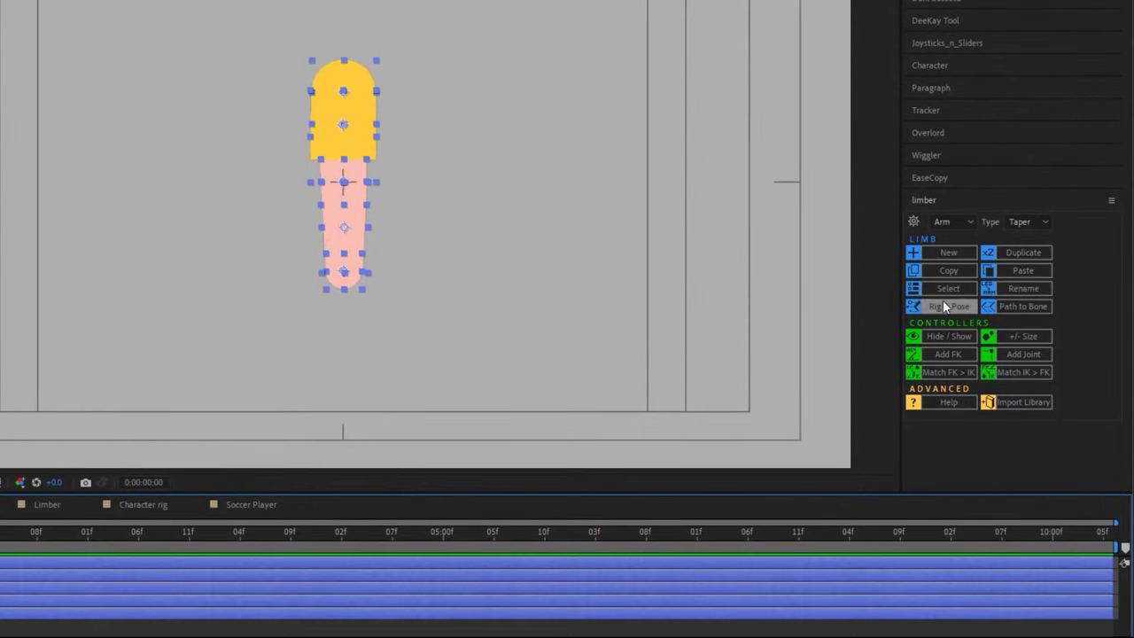
Use Rig & Pose with Bicep and Forearm art and Elbow and Wrist joints, keeping the name Right
{"action": "left_click", "coordinate": [944, 306]}
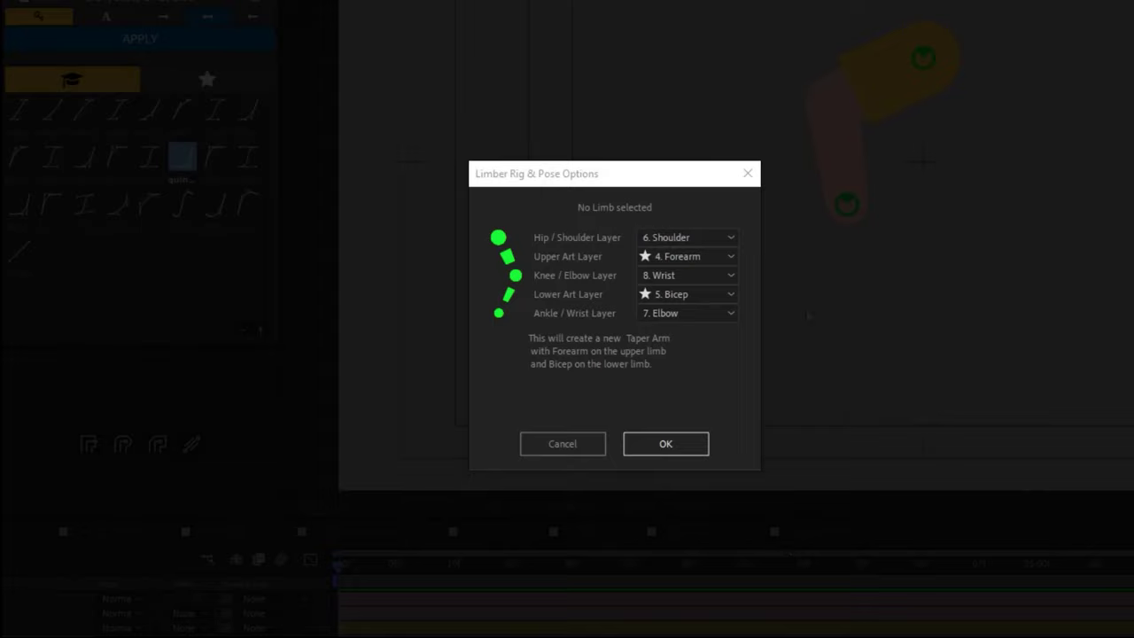
{"action": "left_click", "coordinate": [687, 256]}
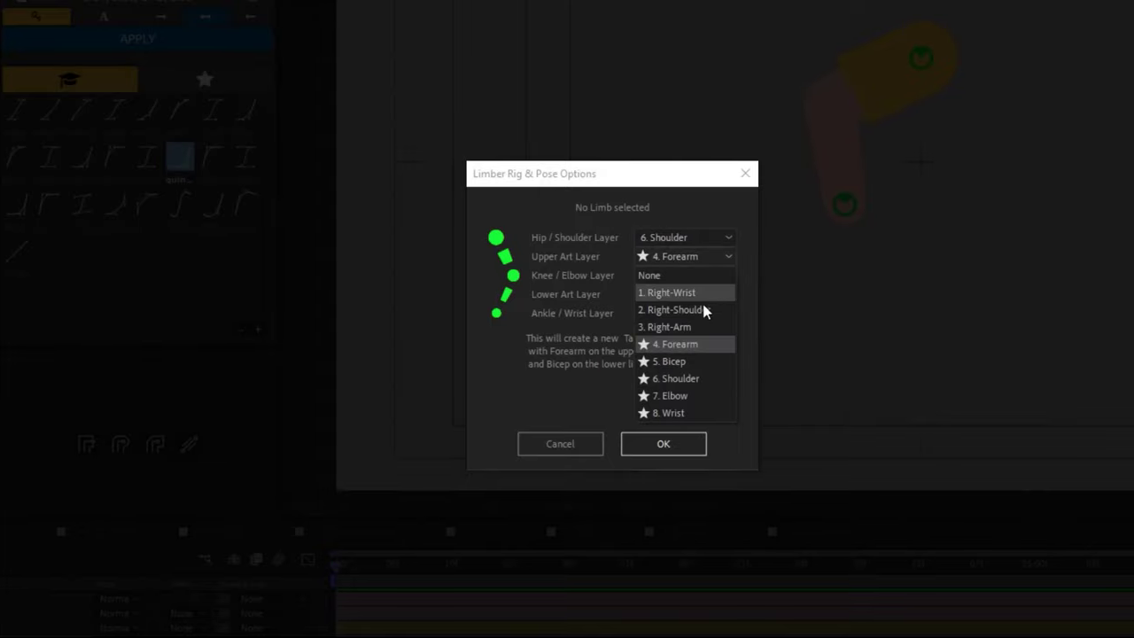
{"action": "left_click", "coordinate": [661, 361]}
{"action": "left_click", "coordinate": [684, 294]}
{"action": "left_click", "coordinate": [672, 414]}
{"action": "left_click", "coordinate": [666, 294]}
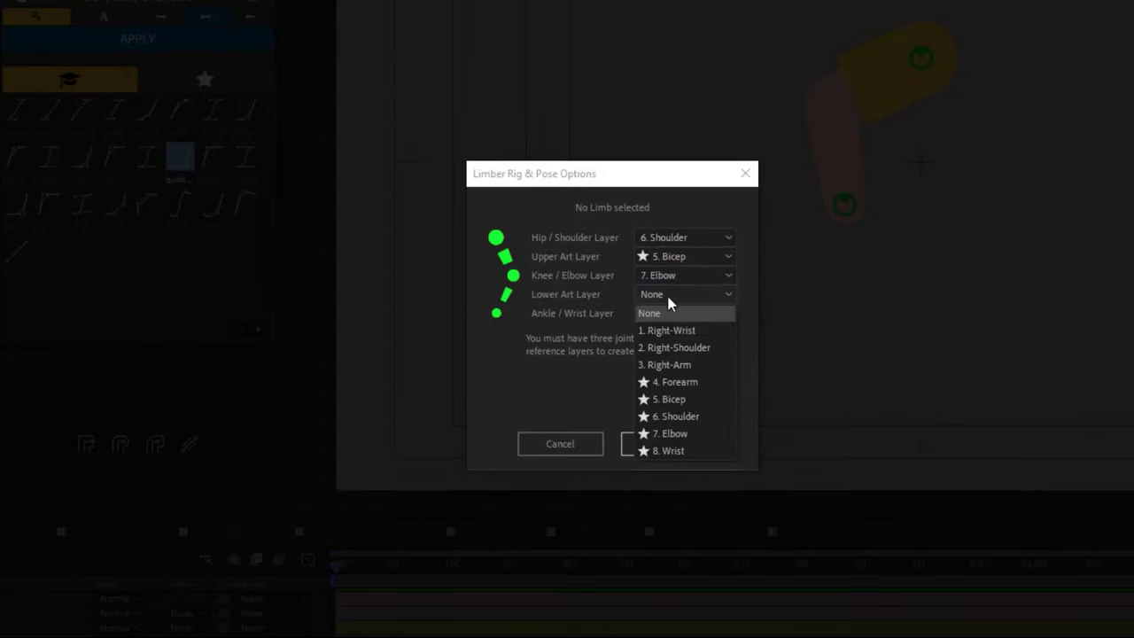
{"action": "left_click", "coordinate": [666, 381]}
{"action": "left_click", "coordinate": [664, 315]}
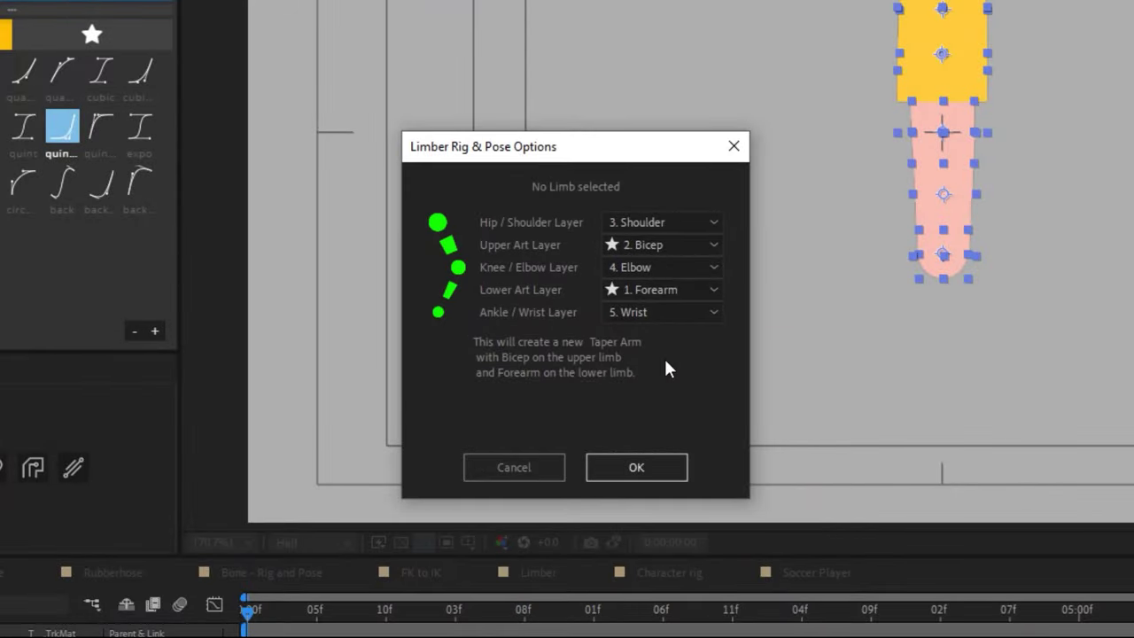
{"action": "left_click", "coordinate": [639, 467]}
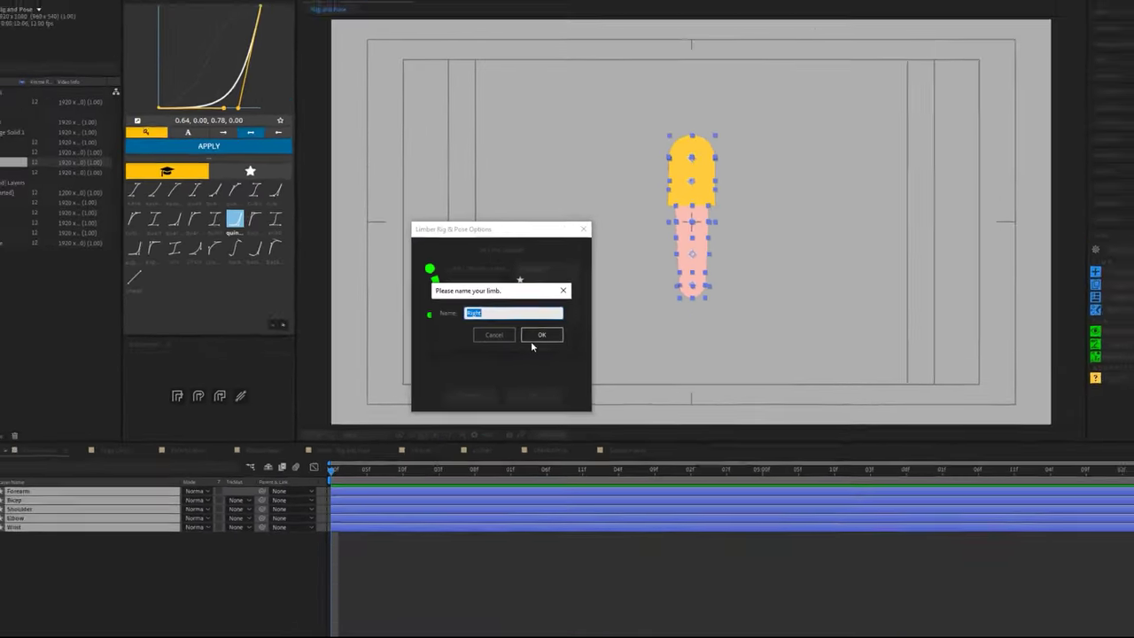
{"action": "left_click", "coordinate": [585, 340]}
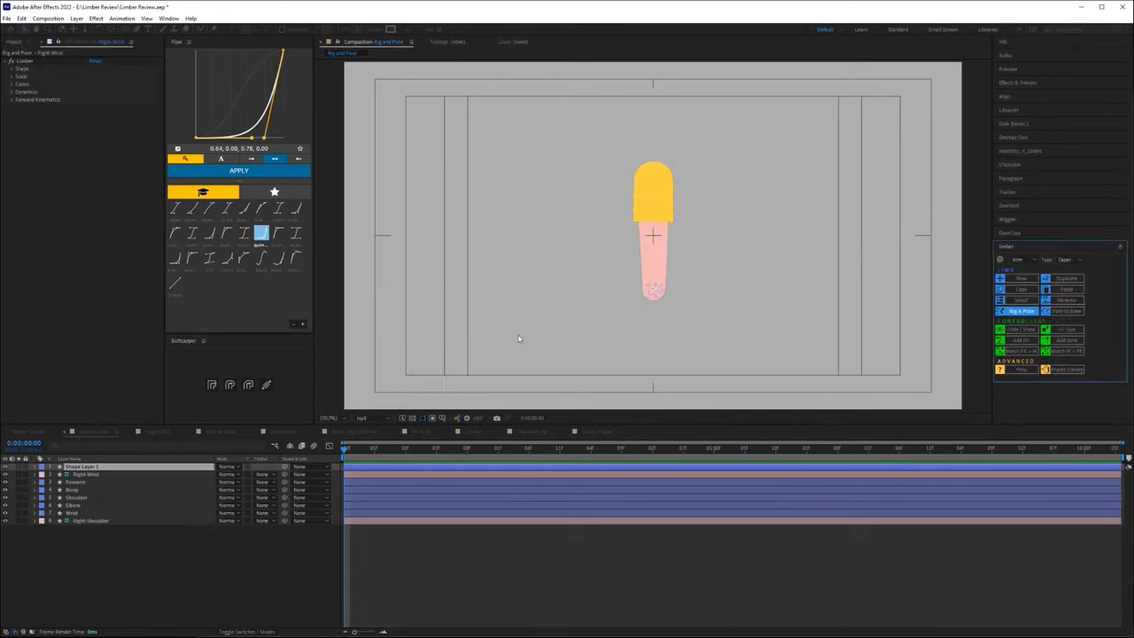
Bend the decorated Right arm by moving its wrist controller, then switch to Yoga Chick
{"action": "left_click_drag", "start_coordinate": [654, 291], "coordinate": [621, 278]}
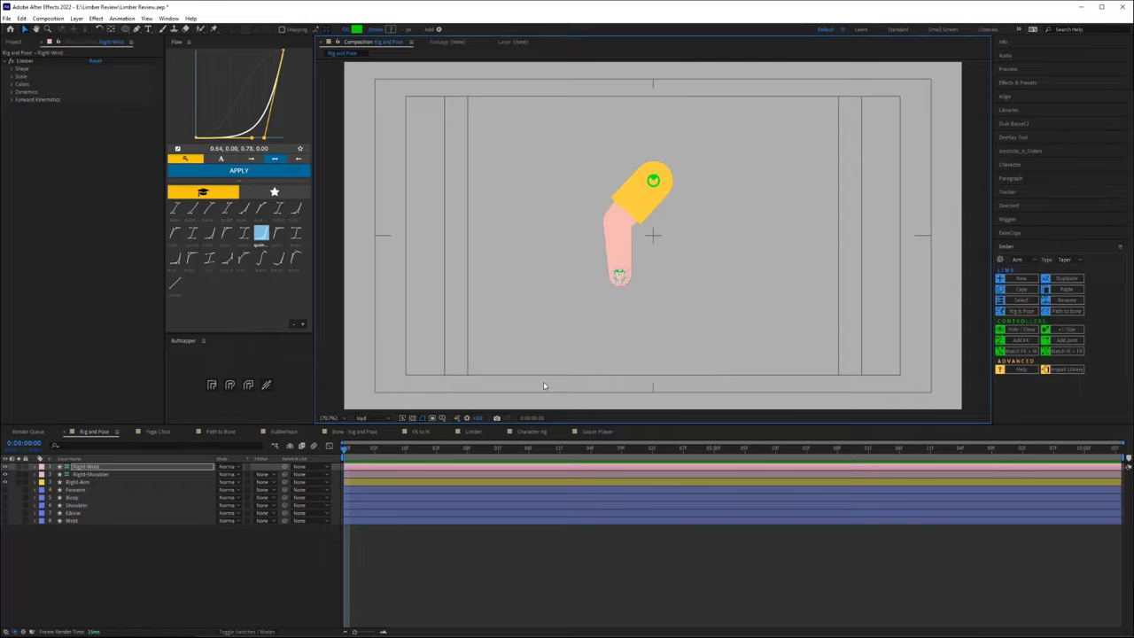
{"action": "left_click_drag", "start_coordinate": [620, 275], "coordinate": [614, 260]}
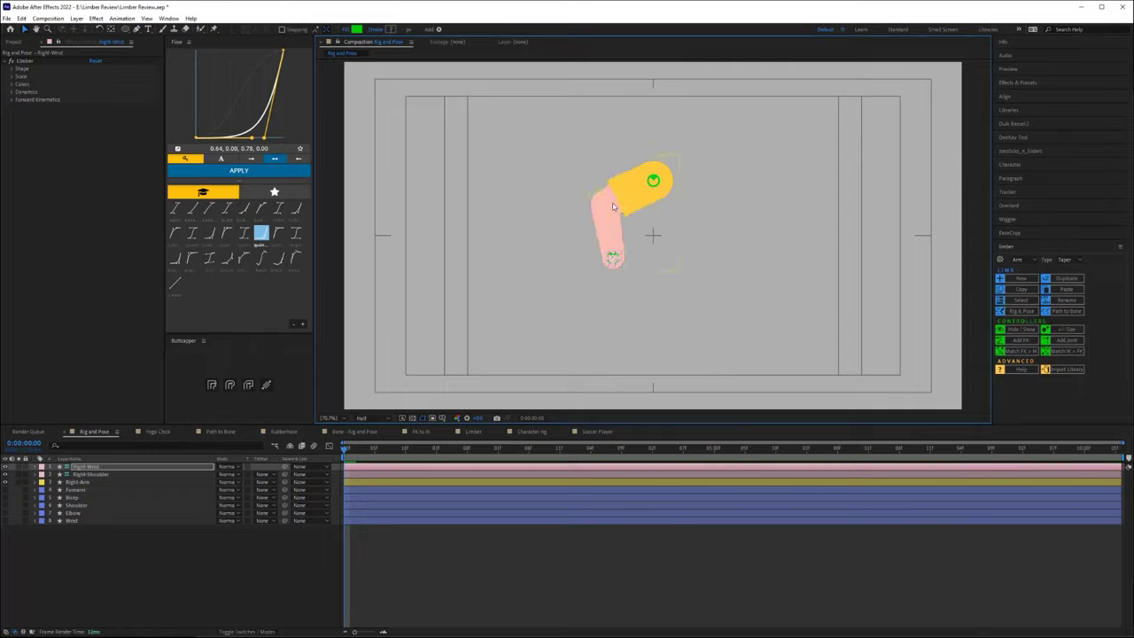
{"action": "left_click", "coordinate": [615, 258]}
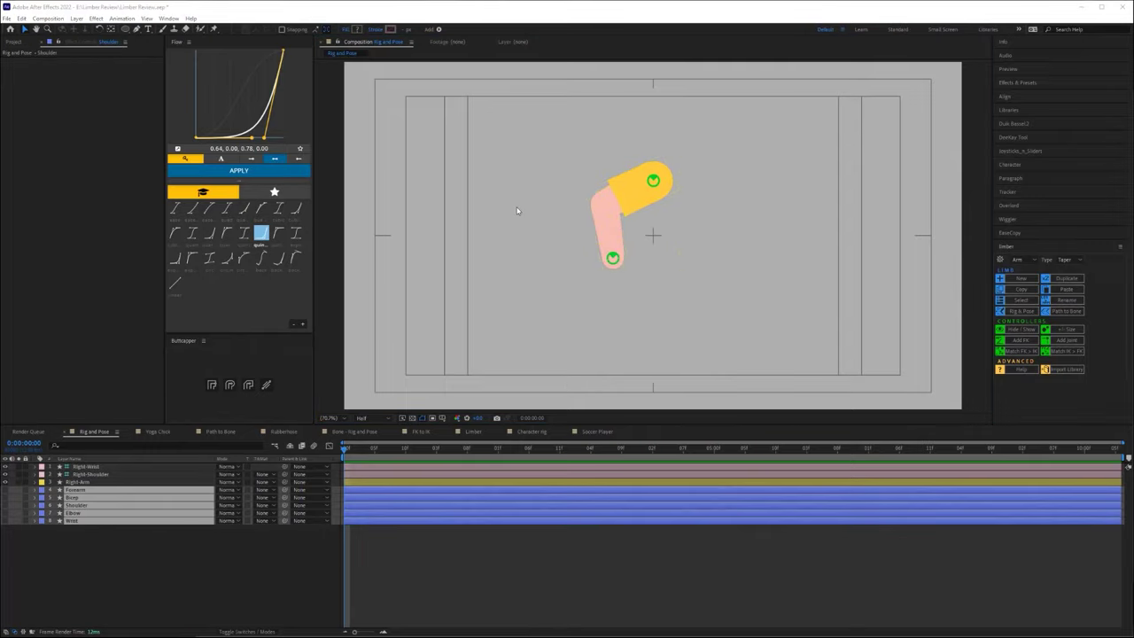
{"action": "left_click", "coordinate": [158, 431]}
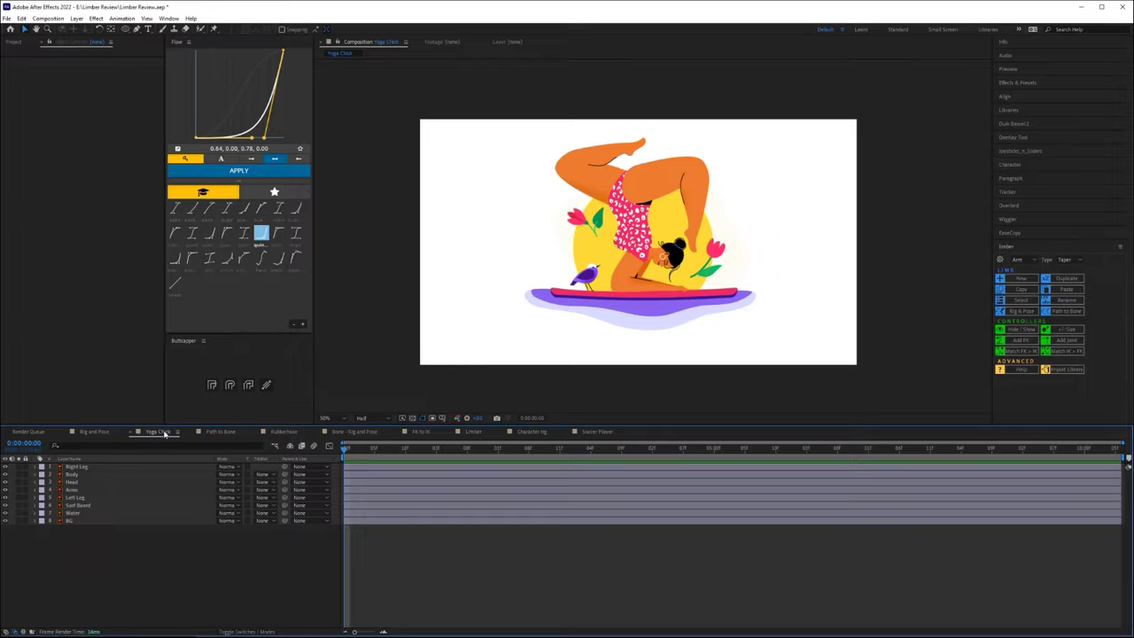
Set the limb kind to Leg and reshape the orange circles into a leg with a foot
{"action": "left_click", "coordinate": [1033, 260]}
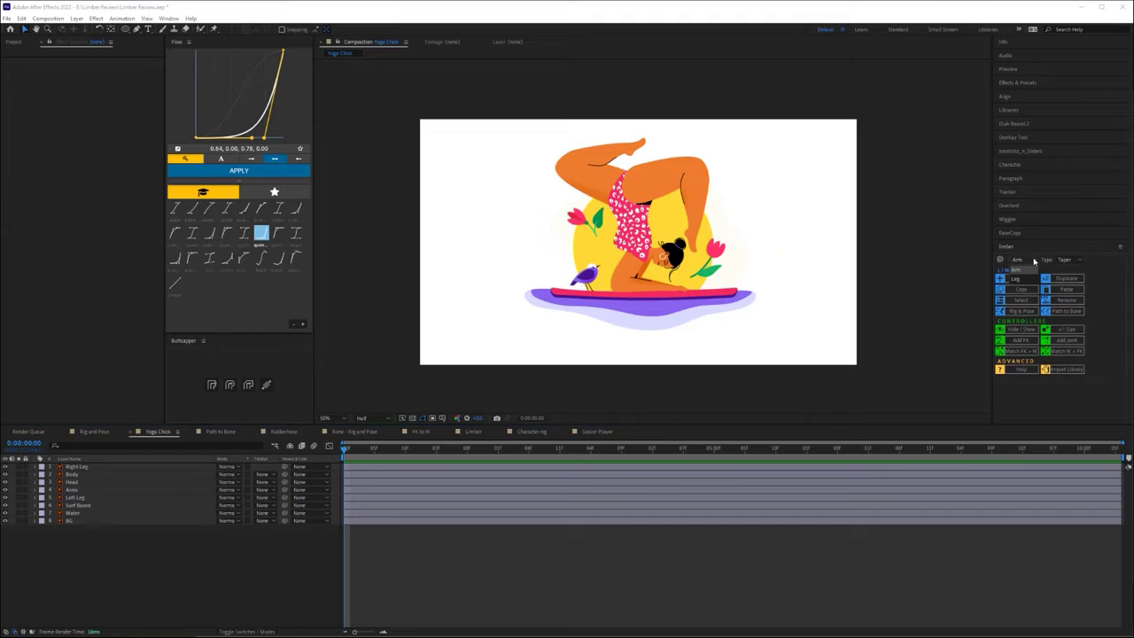
{"action": "left_click", "coordinate": [1021, 280]}
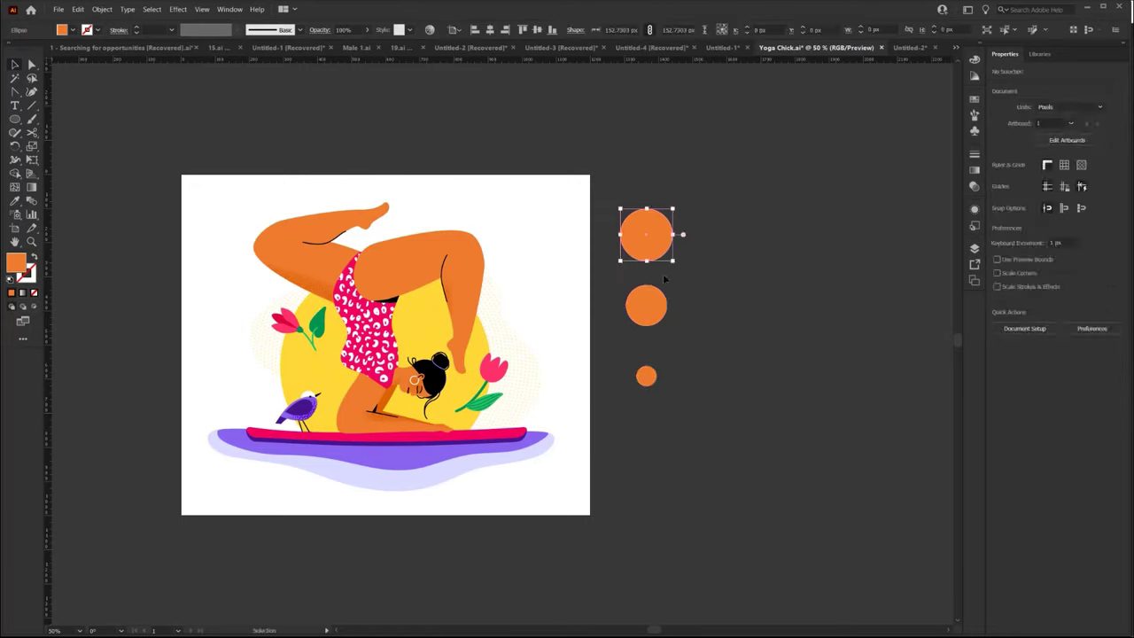
{"action": "left_click_drag", "start_coordinate": [647, 266], "coordinate": [671, 308]}
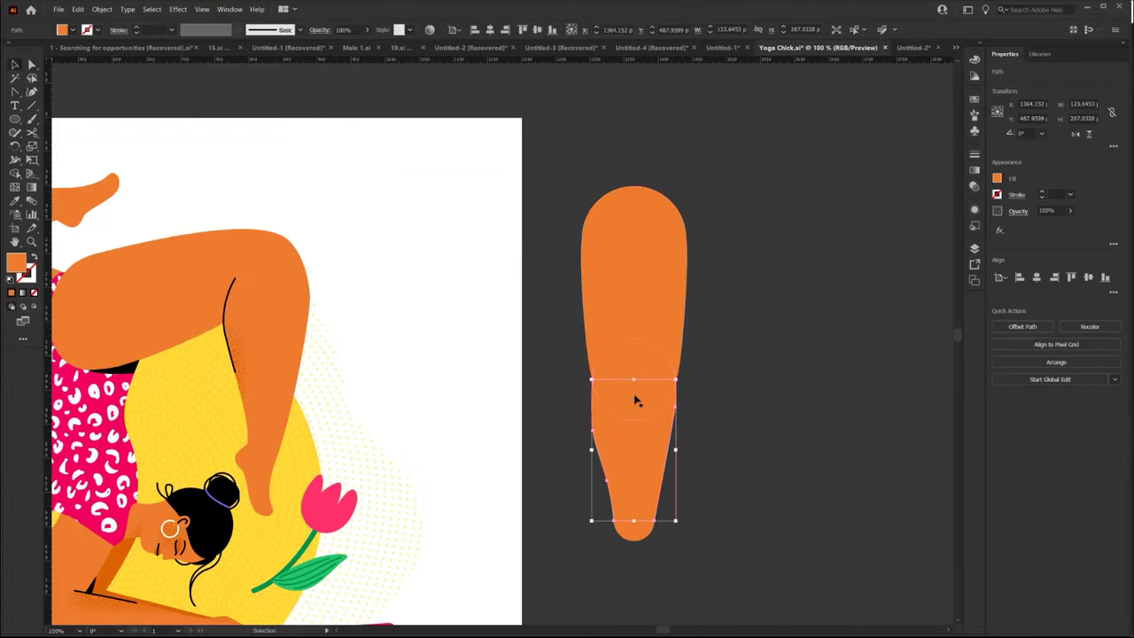
{"action": "left_click_drag", "start_coordinate": [633, 398], "coordinate": [618, 551]}
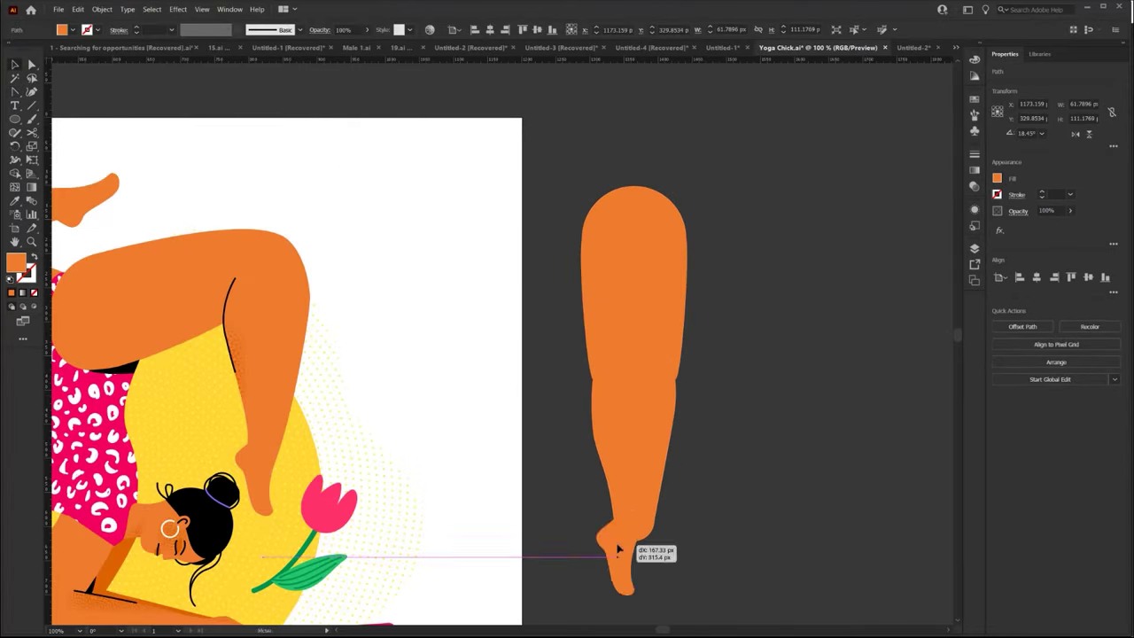
{"action": "left_click_drag", "start_coordinate": [640, 478], "coordinate": [630, 496]}
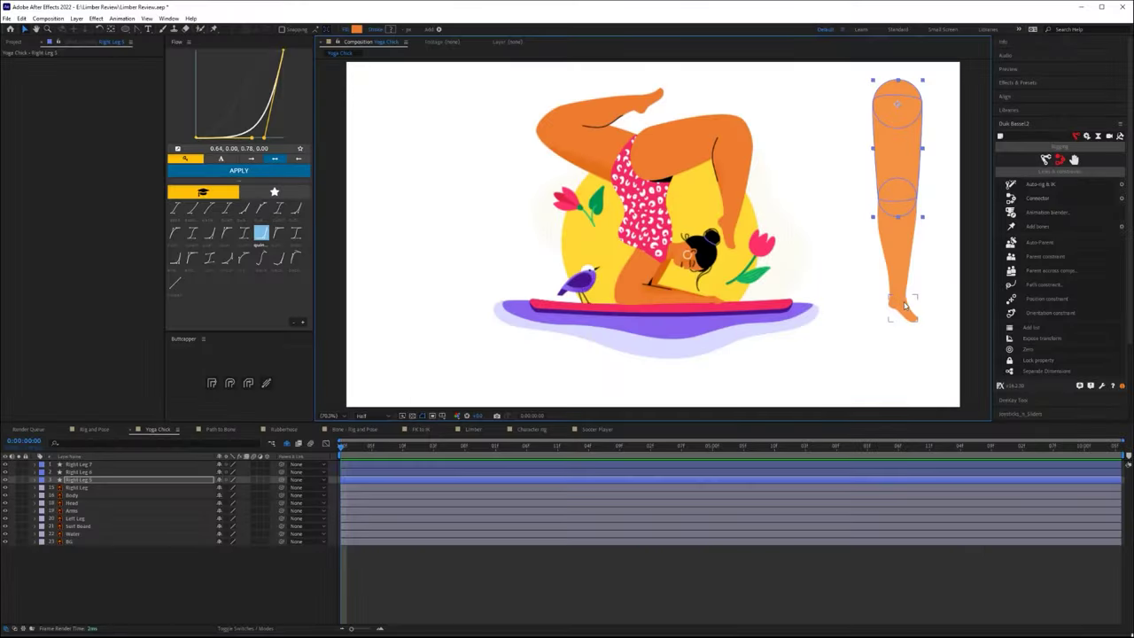
Select the foot, calf and thigh layers and auto-rig them with IK
{"action": "left_click", "coordinate": [905, 305]}
{"action": "left_click", "coordinate": [905, 261], "text": "shift"}
{"action": "left_click", "coordinate": [908, 160], "text": "shift"}
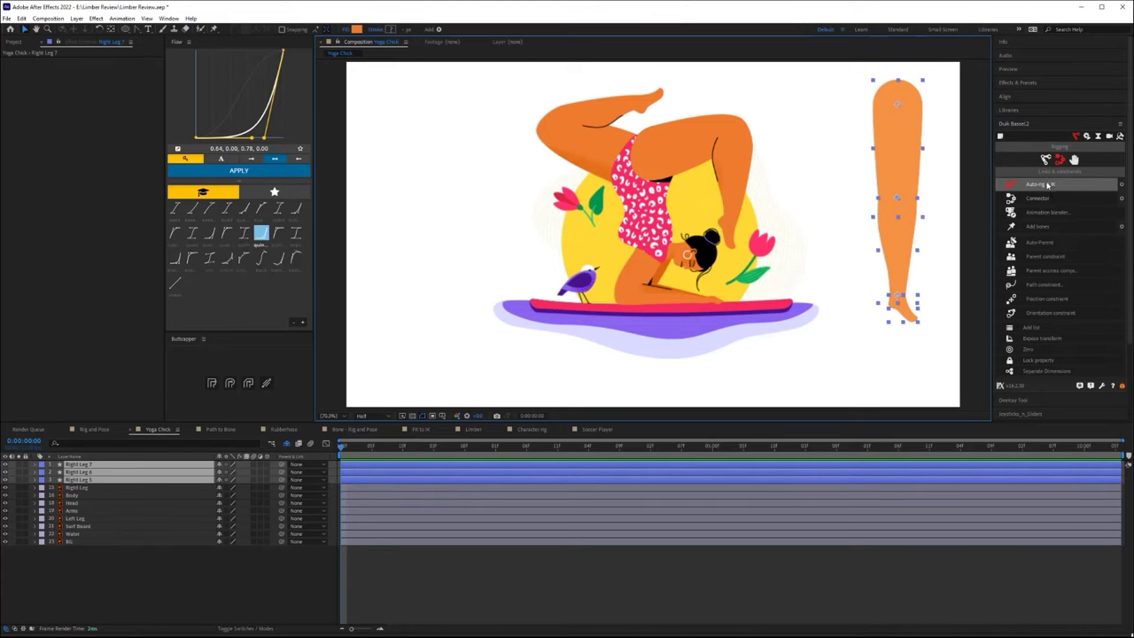
{"action": "left_click", "coordinate": [1048, 184]}
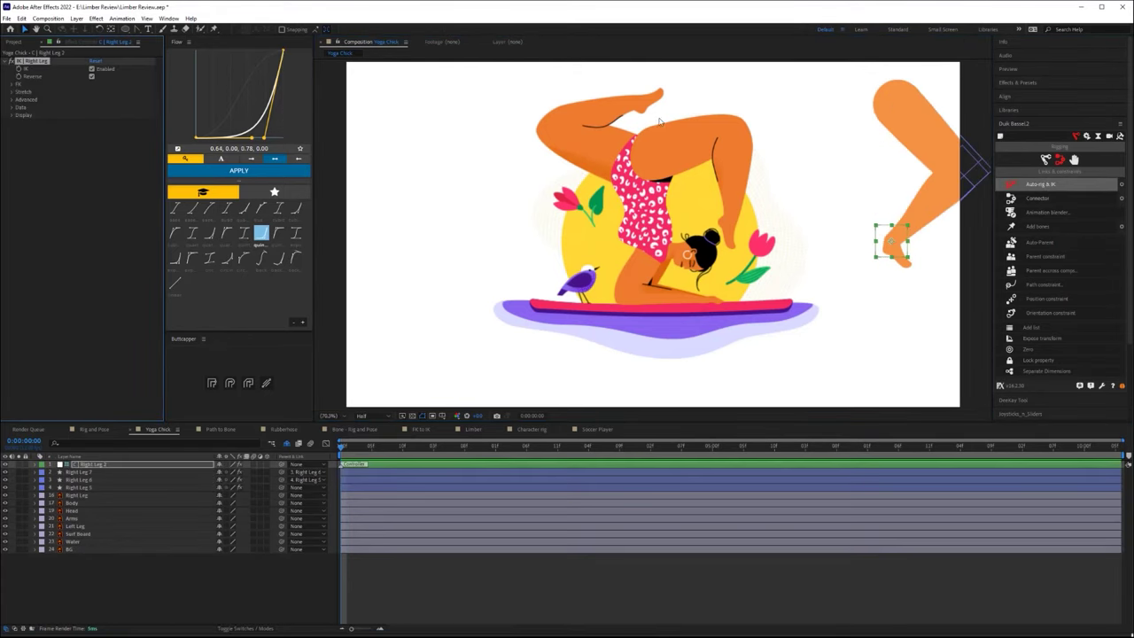
Move the rigged leg onto the body and raise the foot controller into a bent pose
{"action": "left_click", "coordinate": [920, 131]}
{"action": "left_click_drag", "start_coordinate": [919, 130], "coordinate": [676, 179]}
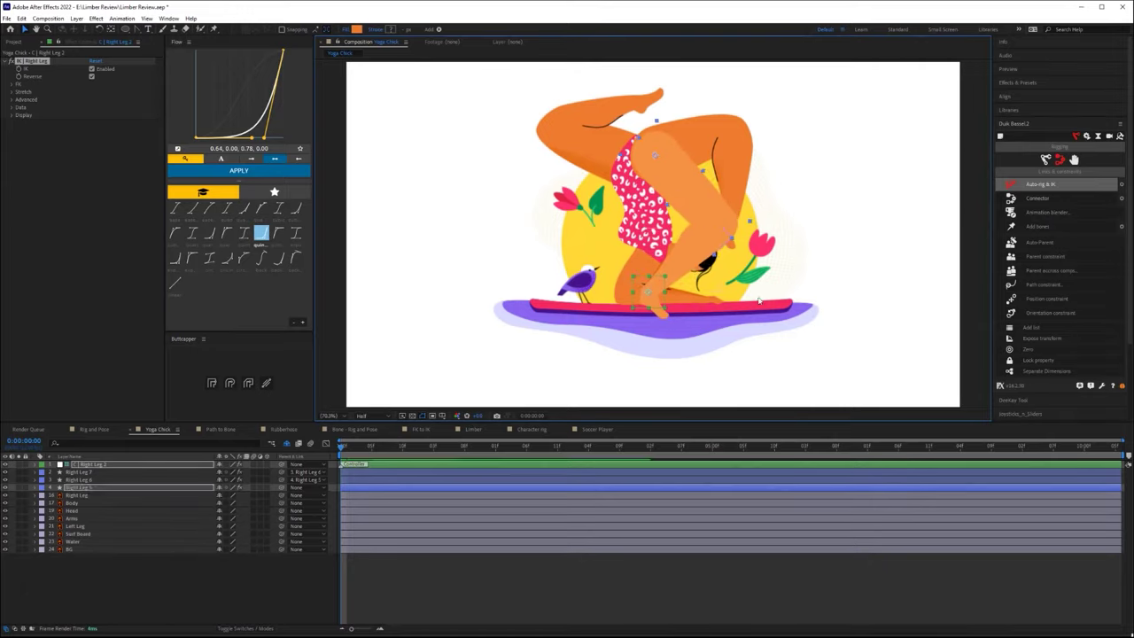
{"action": "left_click", "coordinate": [650, 295]}
{"action": "left_click_drag", "start_coordinate": [660, 288], "coordinate": [725, 224]}
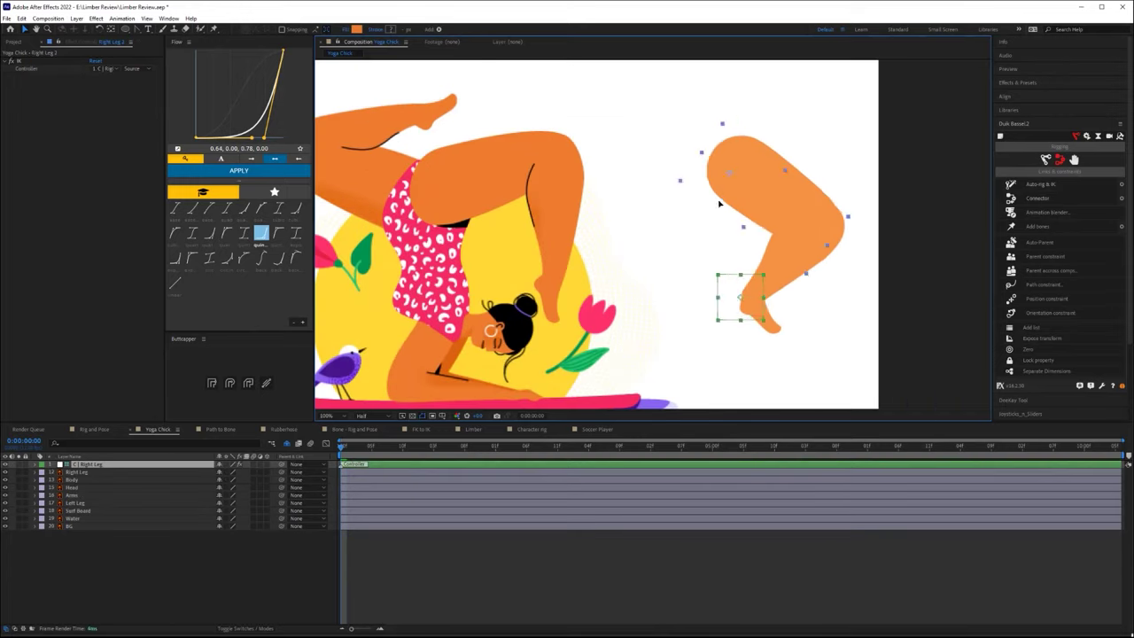
{"action": "left_click_drag", "start_coordinate": [744, 194], "coordinate": [463, 219]}
{"action": "left_click_drag", "start_coordinate": [588, 221], "coordinate": [541, 253]}
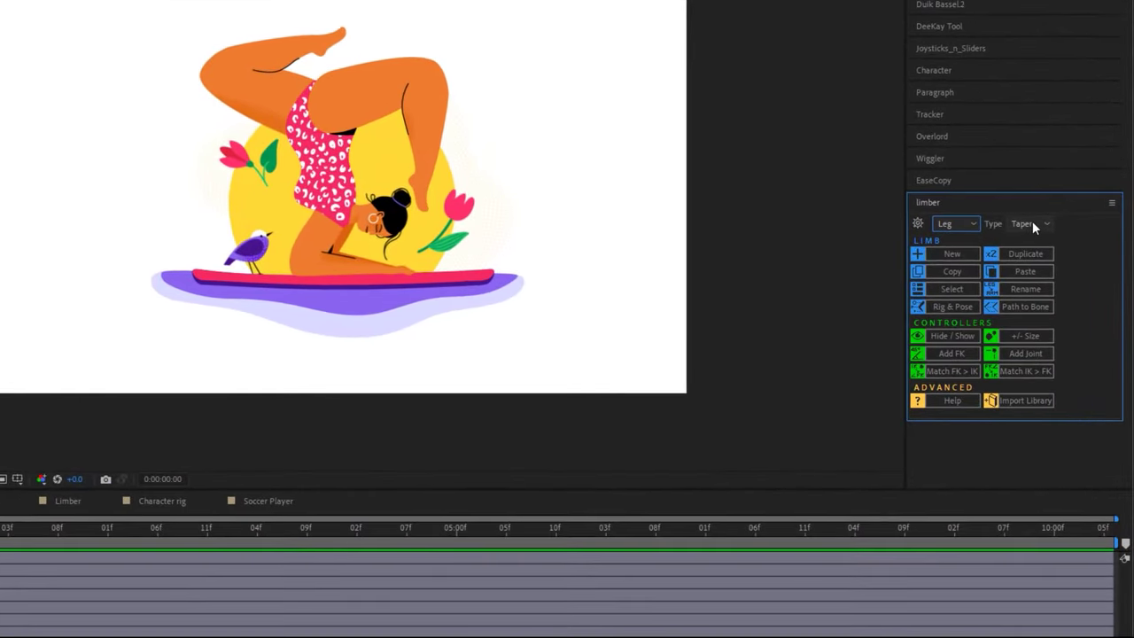
Create a new Three Circles style limb, entering the name Right-Ankle
{"action": "left_click", "coordinate": [1033, 224]}
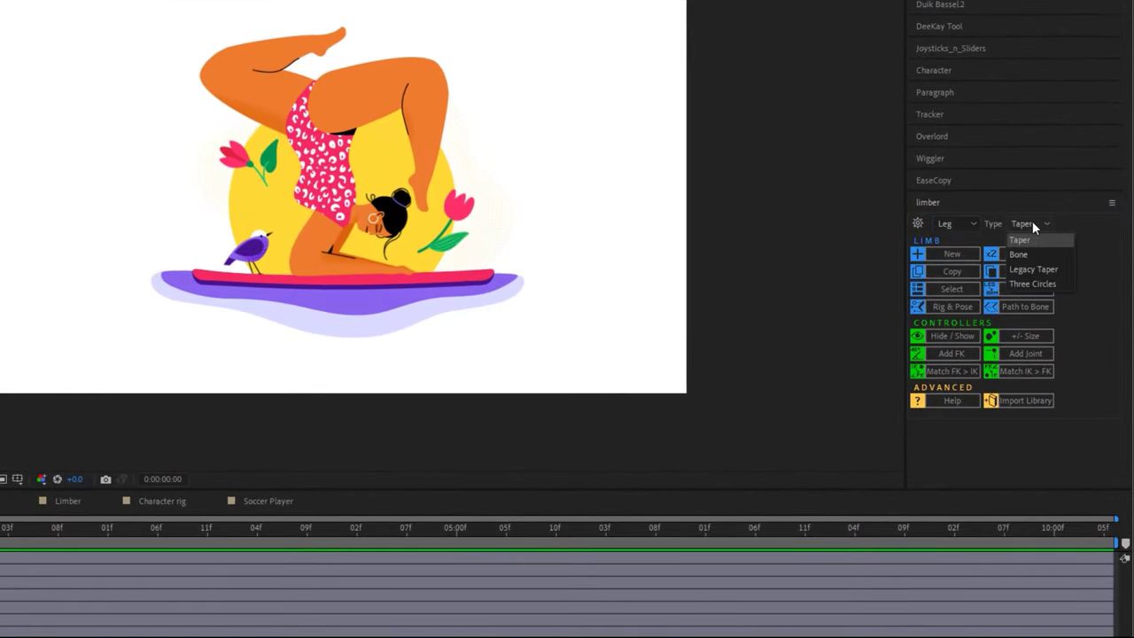
{"action": "left_click", "coordinate": [1030, 285]}
{"action": "left_click", "coordinate": [945, 254]}
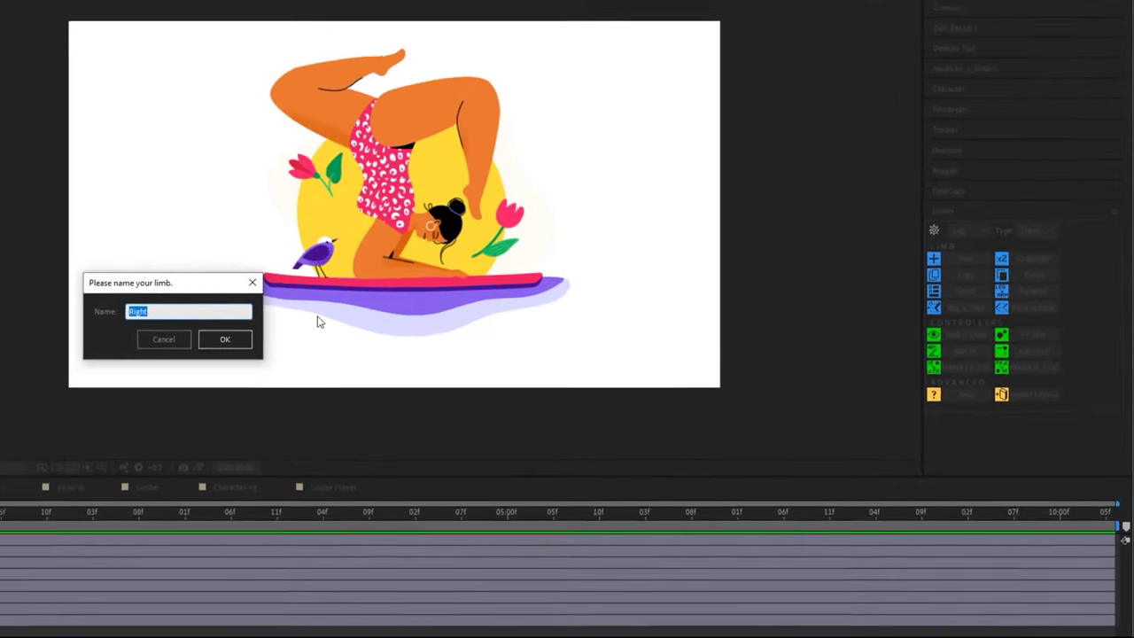
{"action": "type", "text": "Right-Ankle"}
{"action": "left_click", "coordinate": [152, 340]}
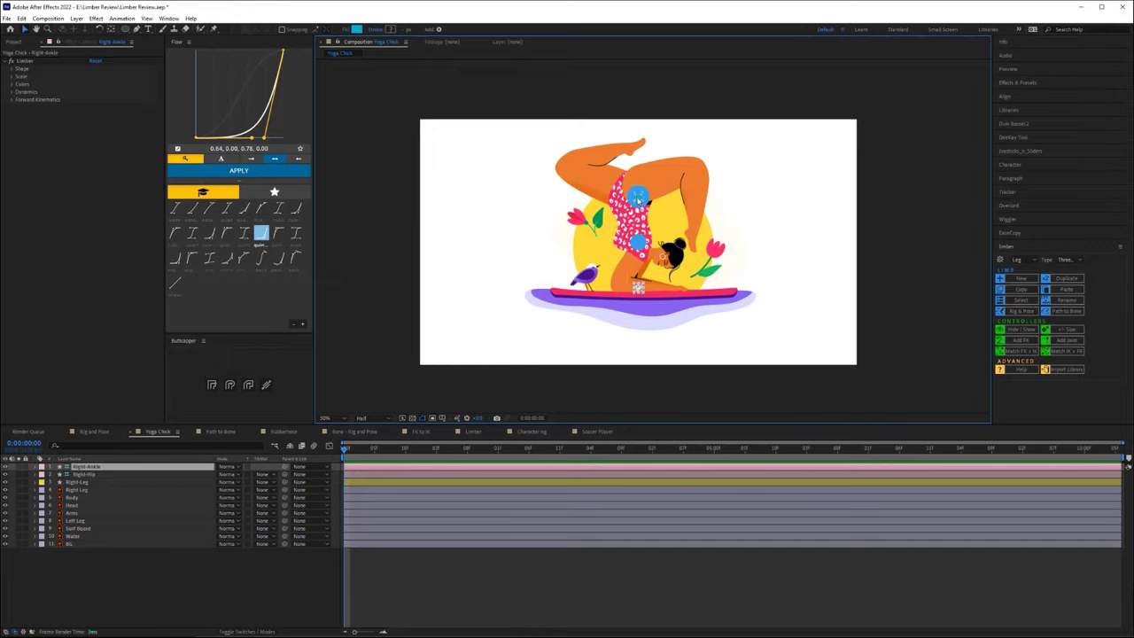
Select the hip and ankle controllers and lengthen the leg's upper segment under Shape
{"action": "left_click", "coordinate": [640, 191]}
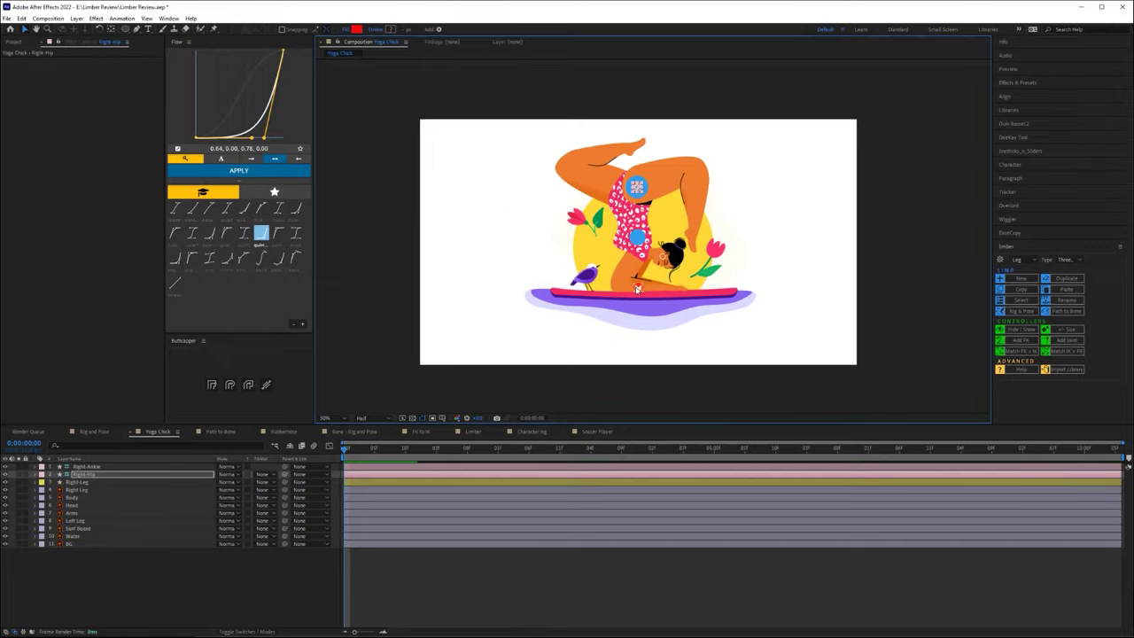
{"action": "left_click", "coordinate": [639, 288]}
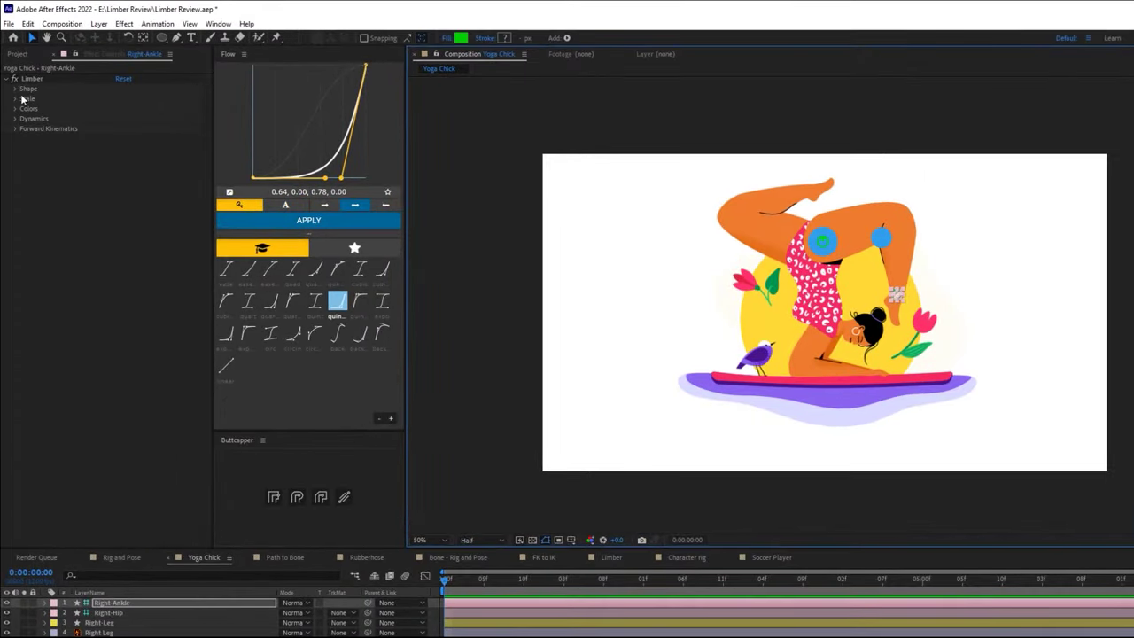
{"action": "left_click", "coordinate": [15, 88]}
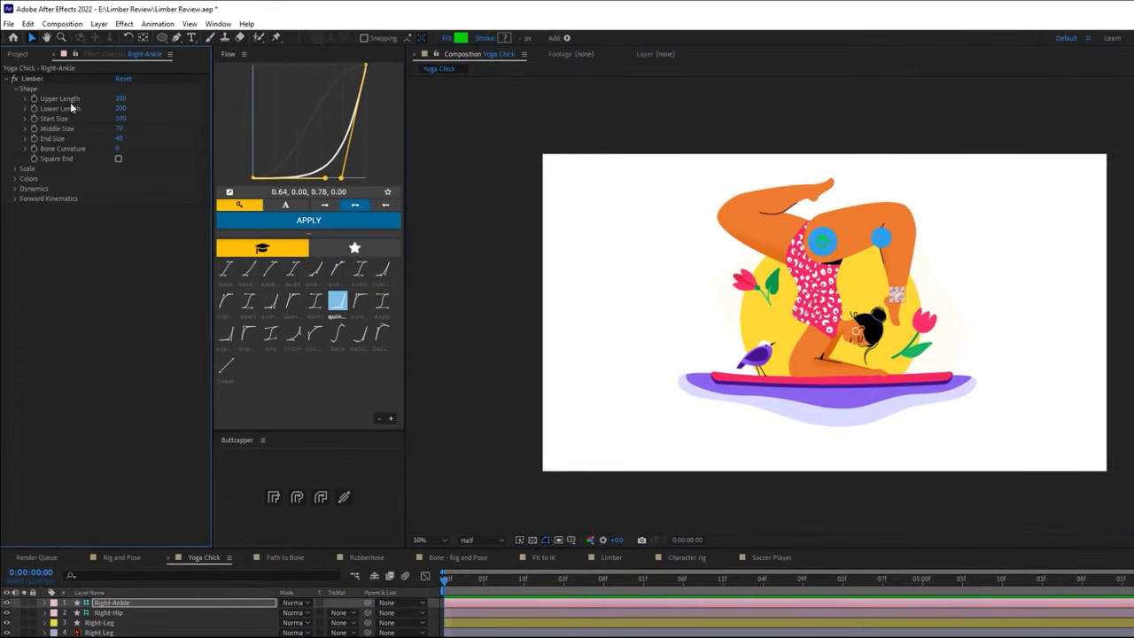
{"action": "left_click_drag", "start_coordinate": [120, 100], "coordinate": [134, 128]}
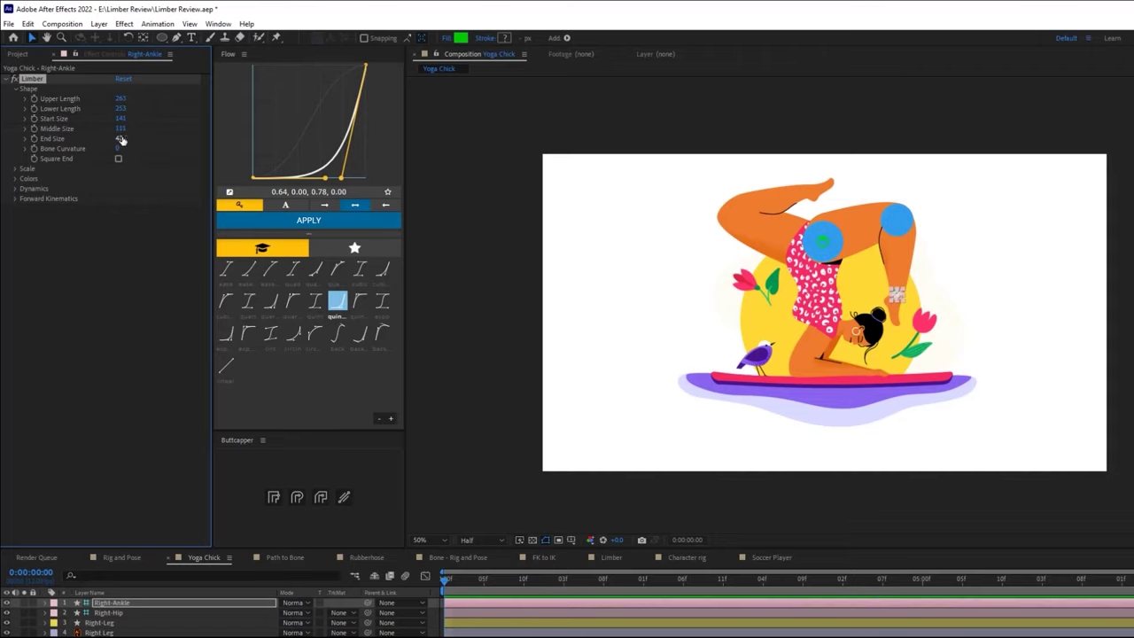
{"action": "key", "text": "Return"}
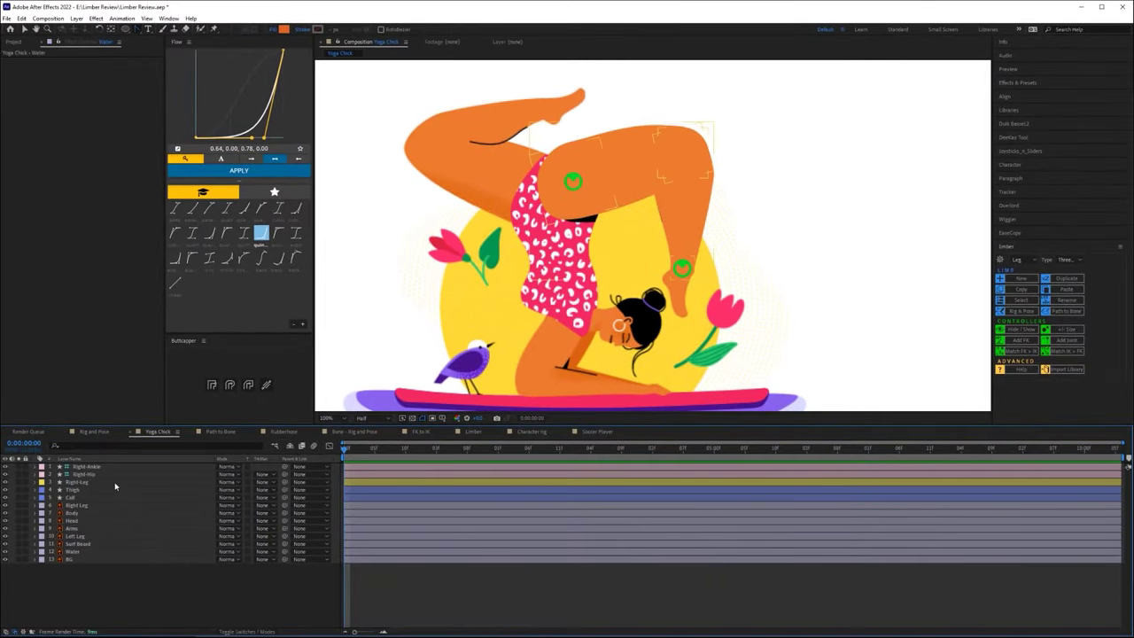
Rig the Thigh and Calf art onto Right-Leg via Rig & Pose, then test with the ankle controller
{"action": "left_click", "coordinate": [84, 483]}
{"action": "left_click", "coordinate": [76, 490], "text": "ctrl"}
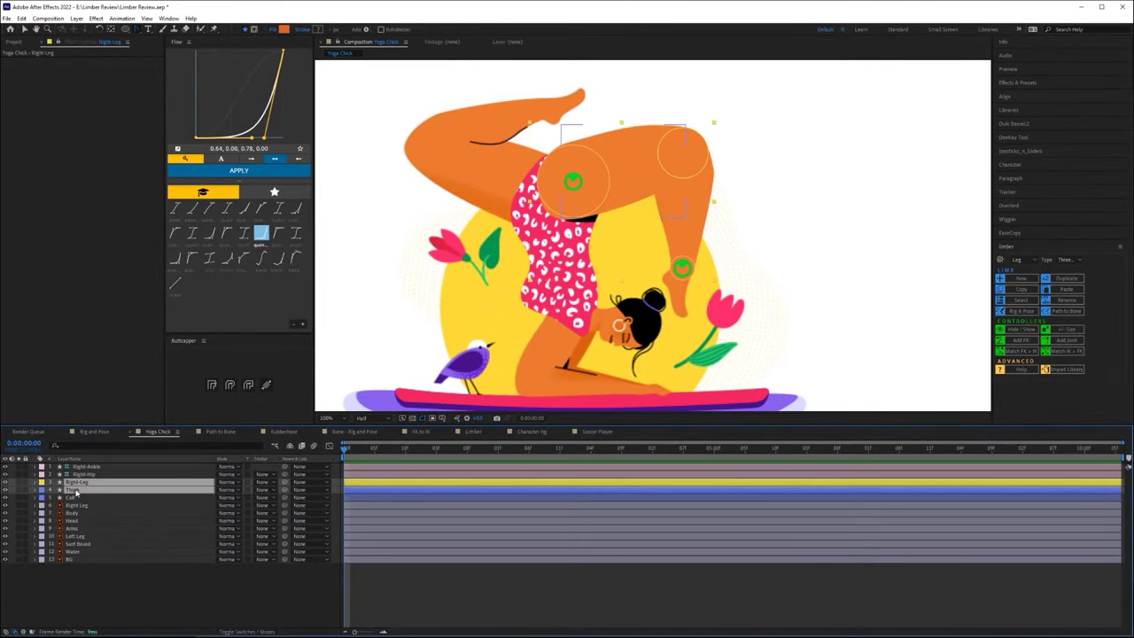
{"action": "left_click", "coordinate": [76, 498], "text": "ctrl"}
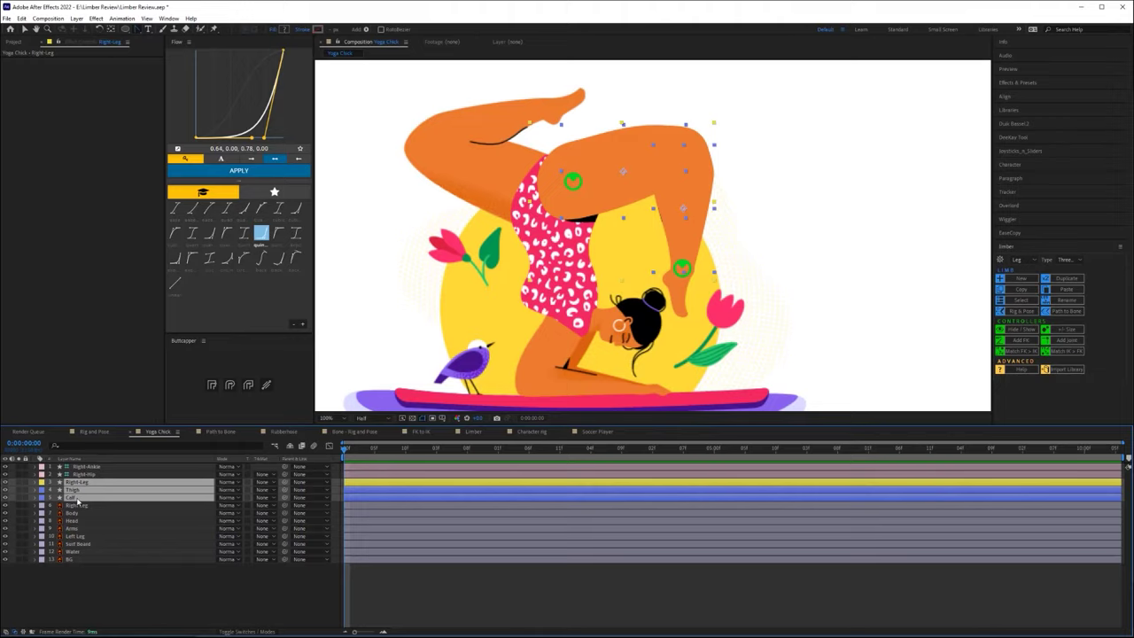
{"action": "left_click", "coordinate": [1023, 312]}
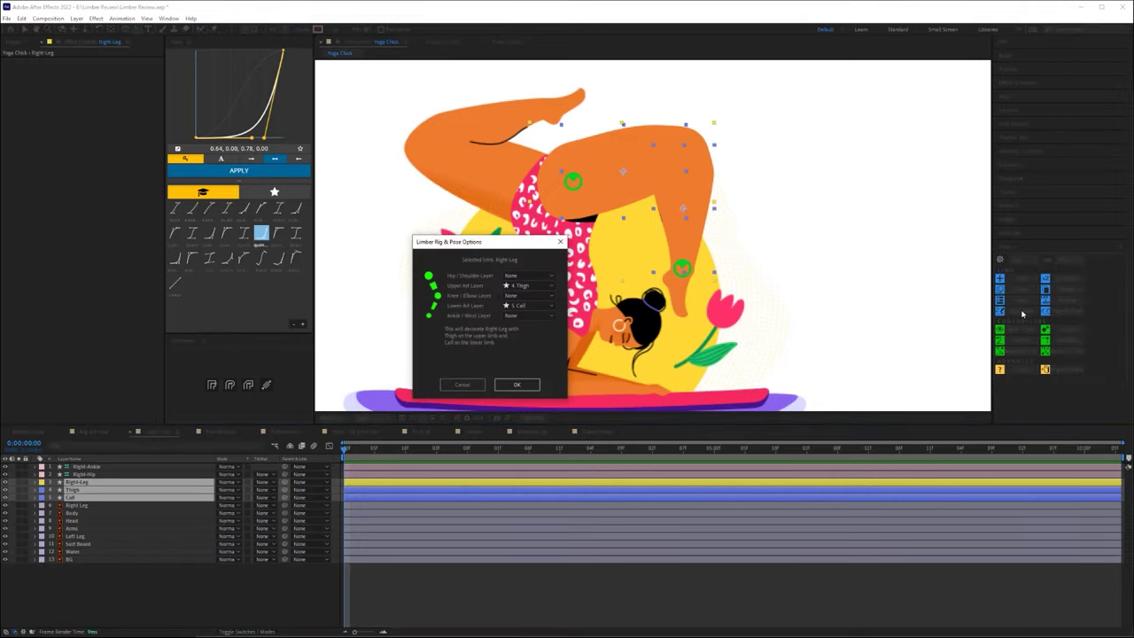
{"action": "left_click", "coordinate": [517, 385]}
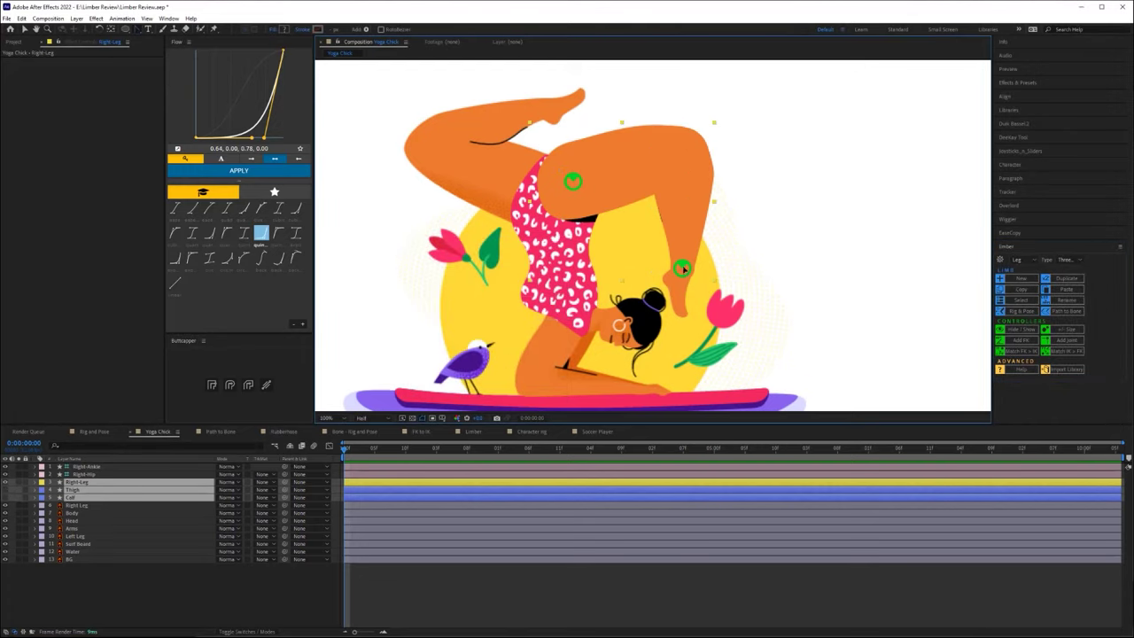
{"action": "left_click", "coordinate": [86, 467]}
{"action": "mouse_move", "coordinate": [682, 269]}
{"action": "left_mouse_down"}
{"action": "mouse_move", "coordinate": [663, 216]}
{"action": "mouse_move", "coordinate": [696, 233]}
{"action": "mouse_move", "coordinate": [682, 267]}
{"action": "left_mouse_up"}
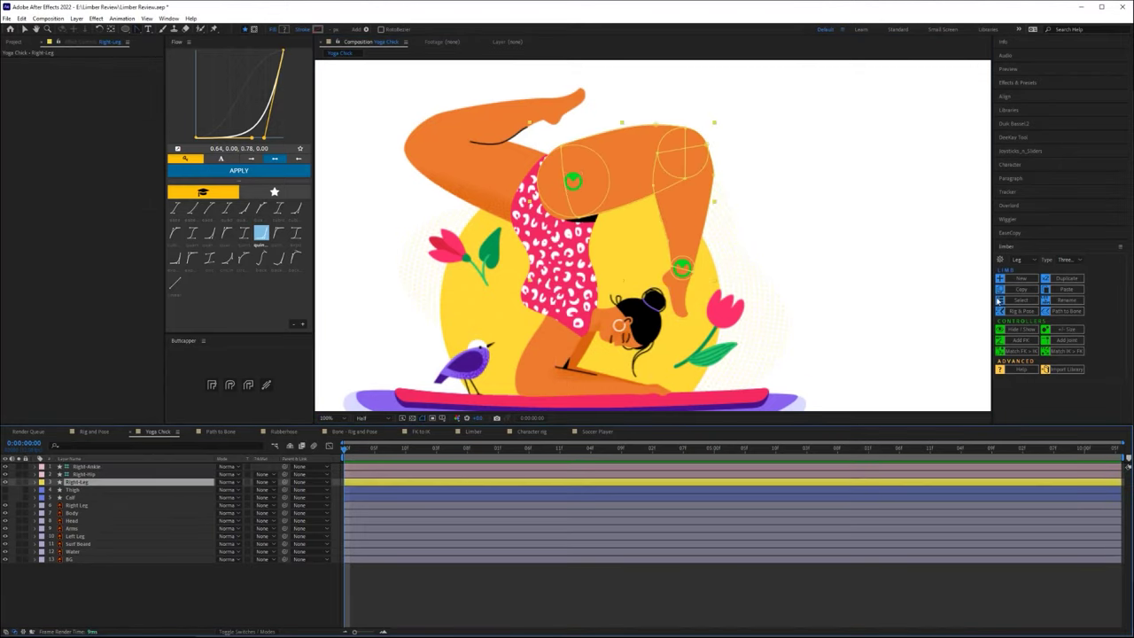
{"action": "left_click", "coordinate": [1063, 278]}
{"action": "type", "text": "Left"}
{"action": "key", "text": "Return"}
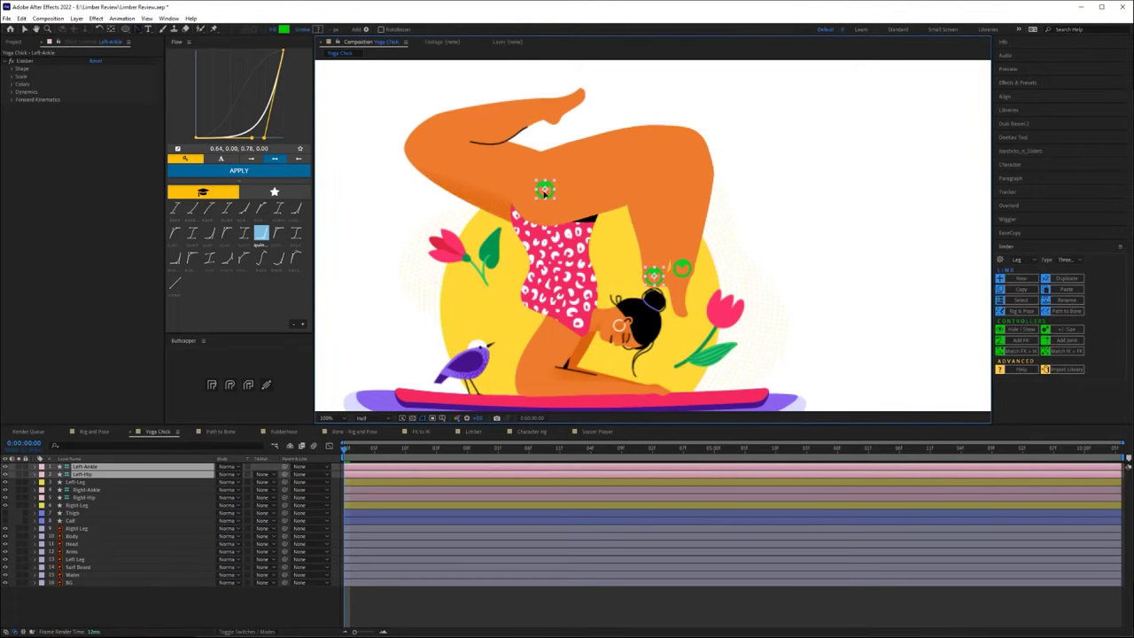
{"action": "left_click", "coordinate": [84, 483]}
{"action": "left_click_drag", "start_coordinate": [84, 483], "coordinate": [85, 537]}
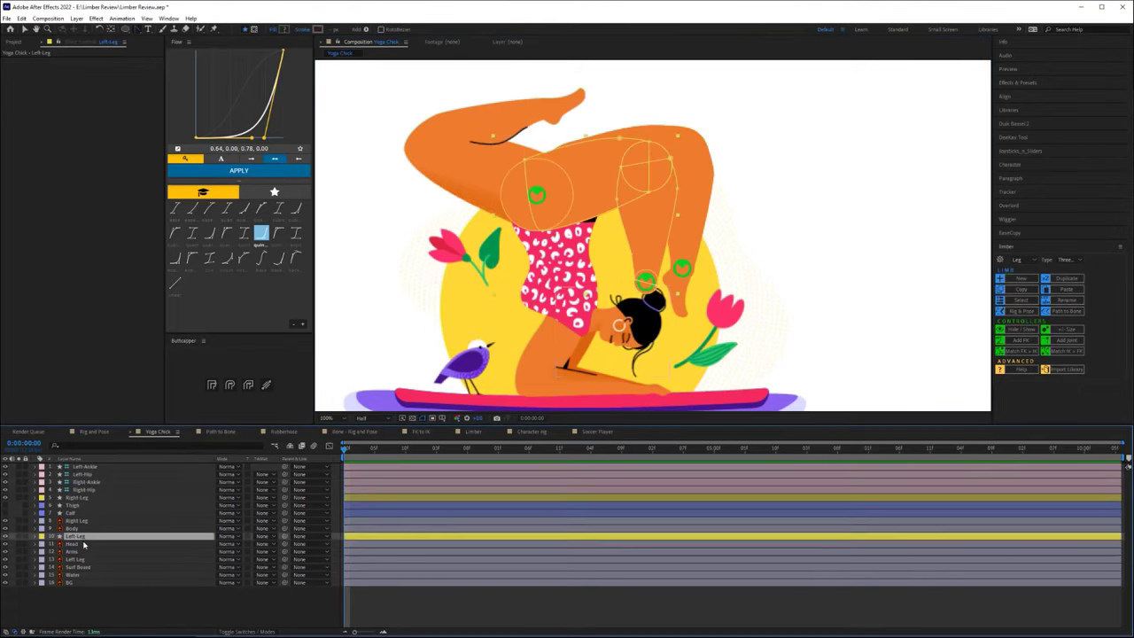
{"action": "left_click", "coordinate": [648, 282]}
{"action": "left_click_drag", "start_coordinate": [647, 282], "coordinate": [538, 107]}
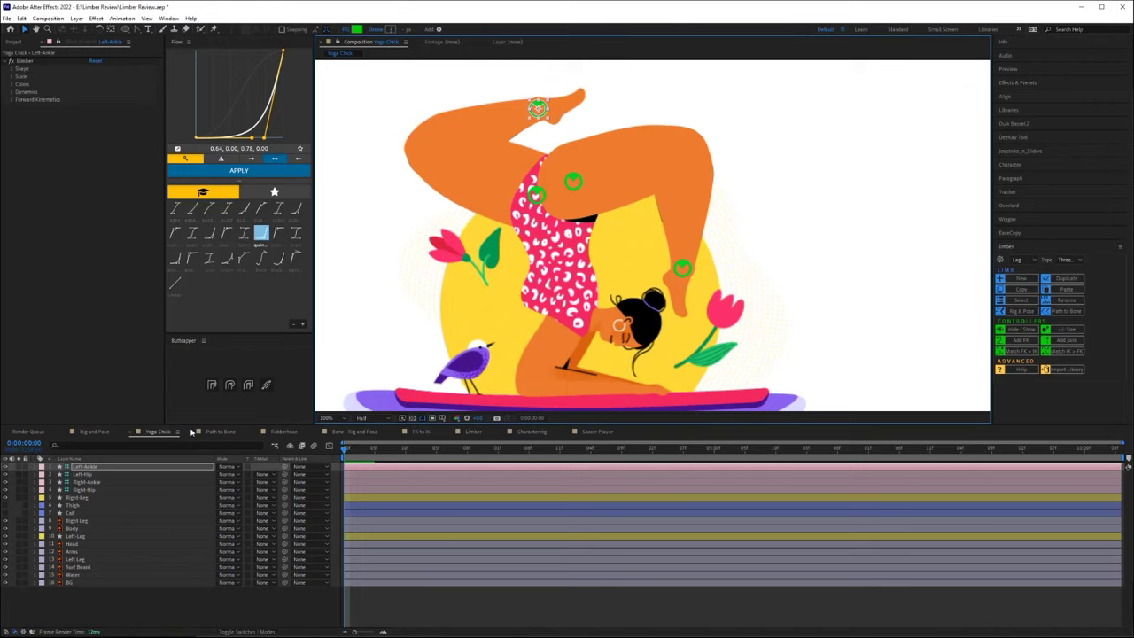
{"action": "left_click", "coordinate": [76, 521]}
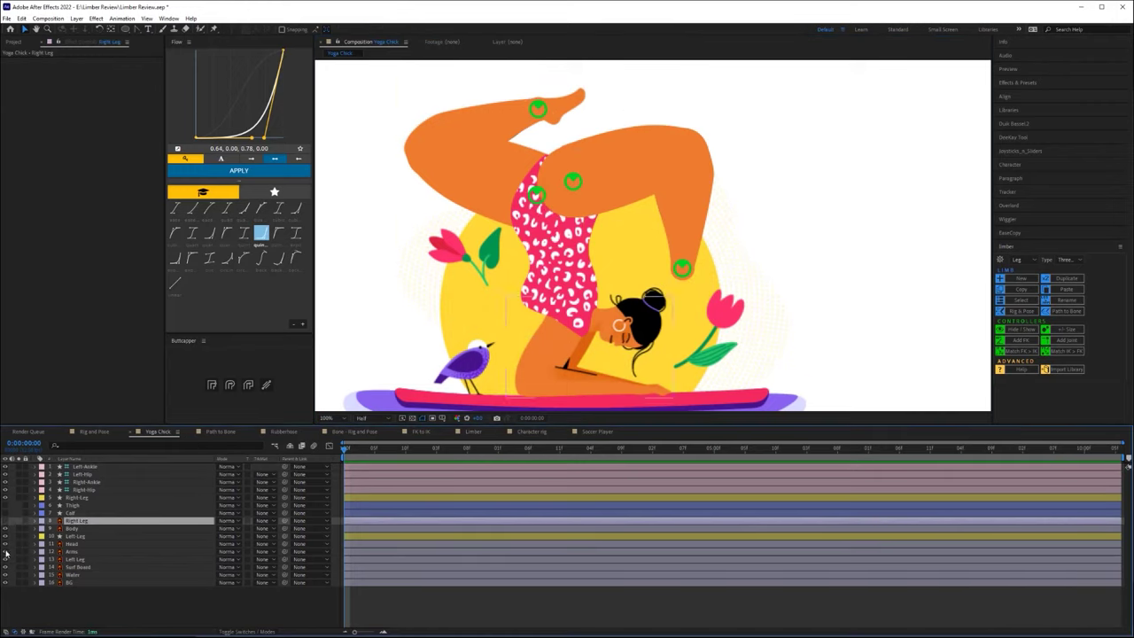
{"action": "left_click", "coordinate": [6, 559]}
{"action": "left_click", "coordinate": [509, 614]}
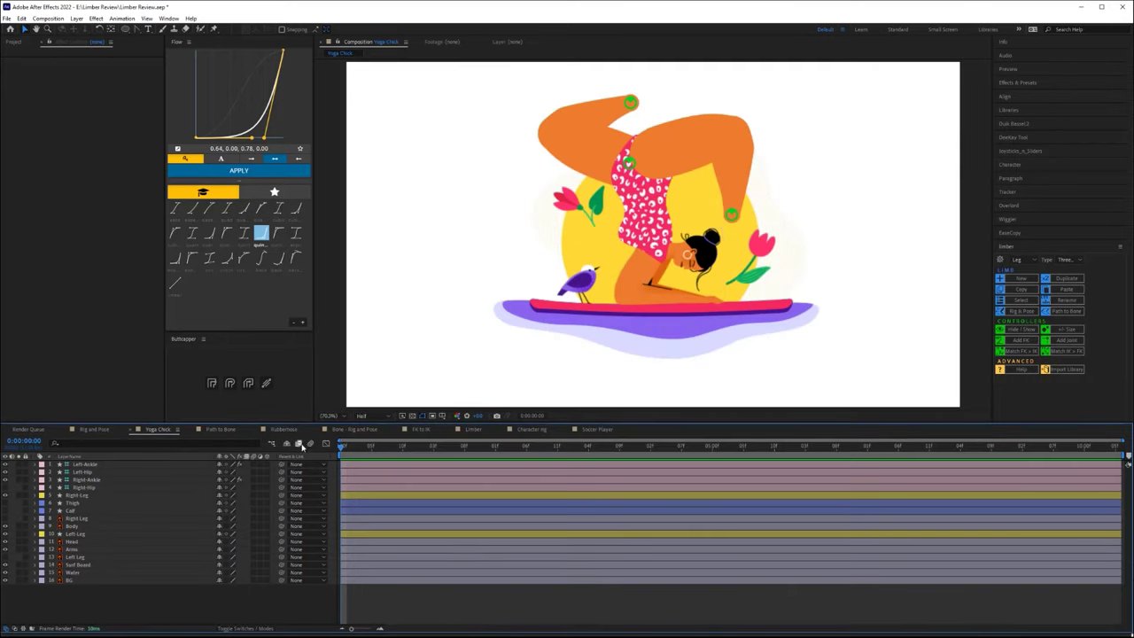
In the Rubberhose comp, create a new limb with Limber Type set to Bone
{"action": "left_click", "coordinate": [300, 430]}
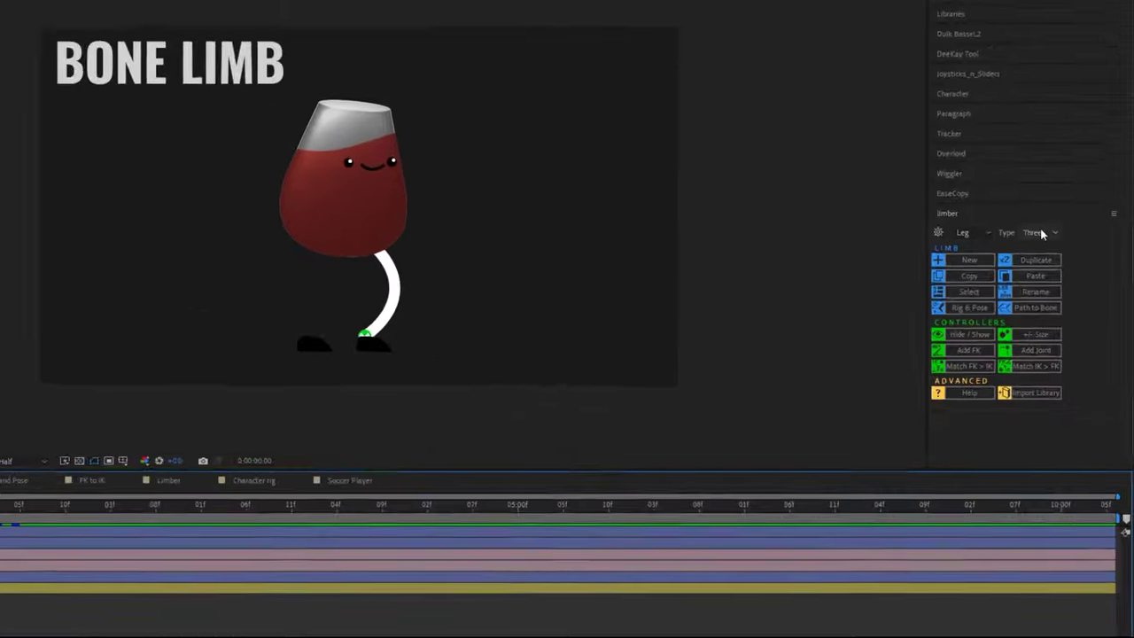
{"action": "left_click", "coordinate": [1069, 260]}
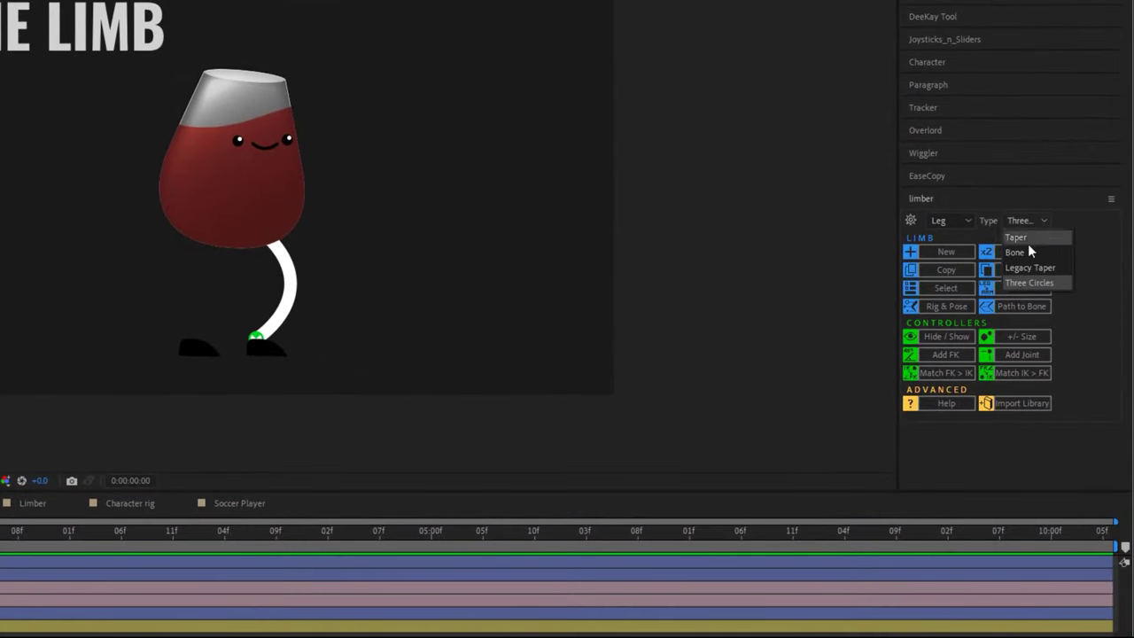
{"action": "left_click", "coordinate": [1027, 251]}
{"action": "left_click", "coordinate": [946, 251]}
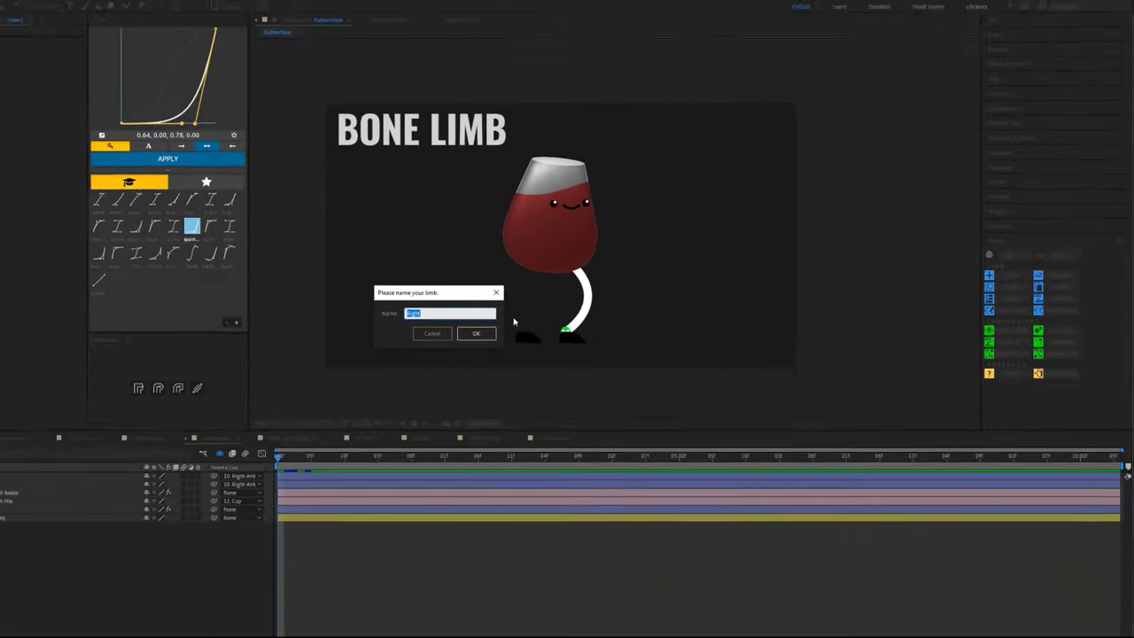
{"action": "key", "text": "Return"}
Pull the new limb's end down to the foot and set Bone Curvature to 46
{"action": "left_click_drag", "start_coordinate": [603, 287], "coordinate": [574, 342]}
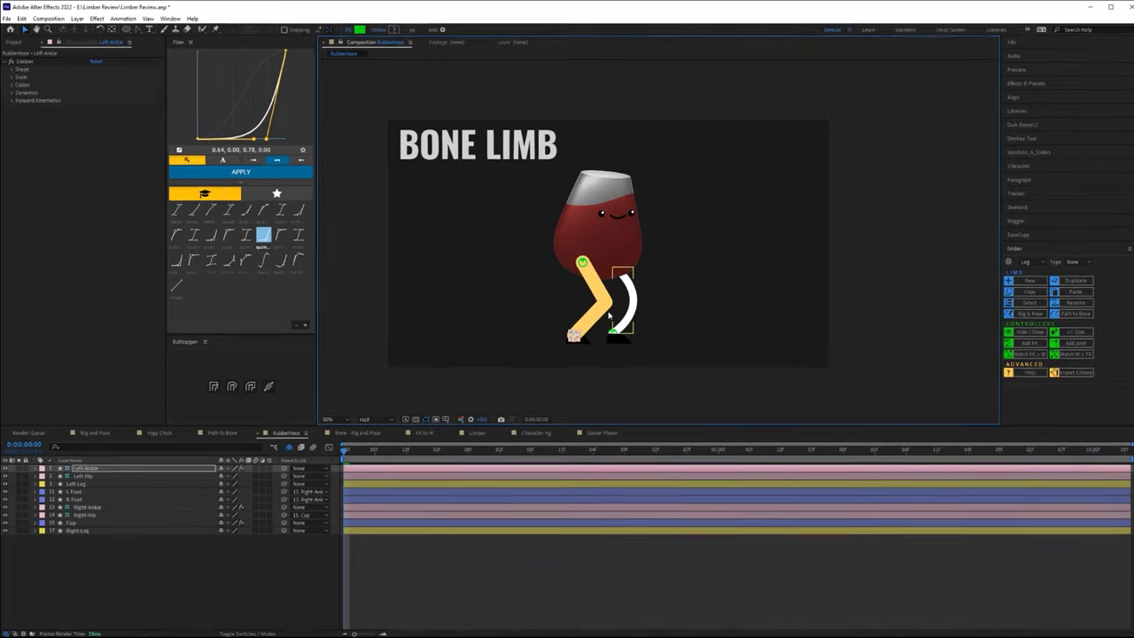
{"action": "left_click", "coordinate": [12, 68]}
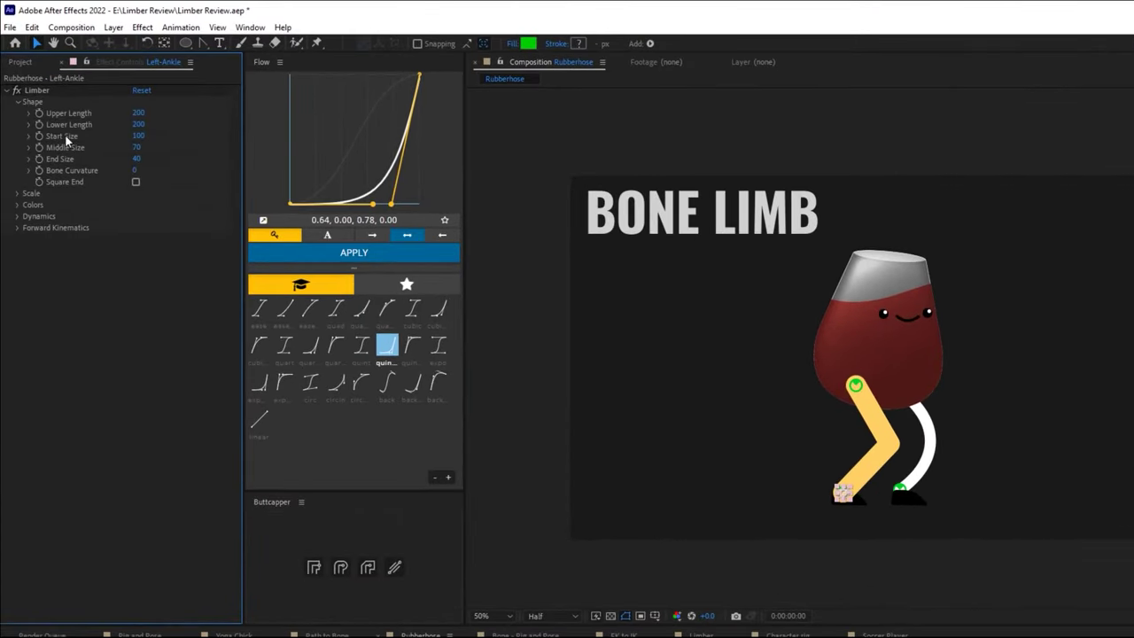
{"action": "left_click_drag", "start_coordinate": [136, 171], "coordinate": [167, 172]}
{"action": "left_click", "coordinate": [900, 492]}
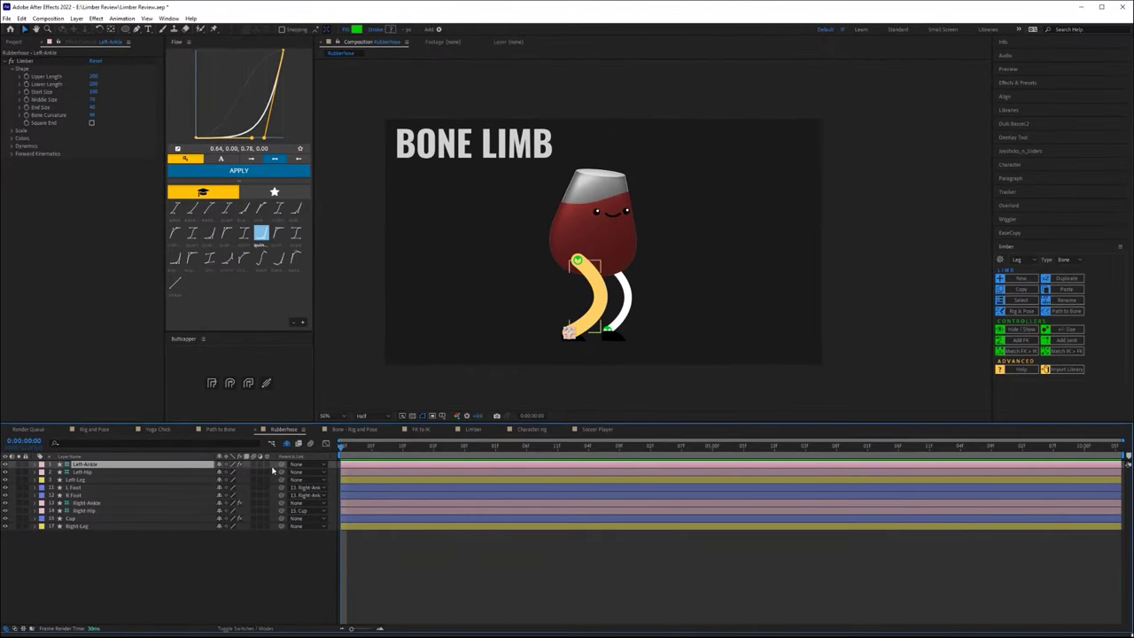
In the Path to Bone comp, draw a three-point bent leg path from the spider's body
{"action": "left_click", "coordinate": [220, 429]}
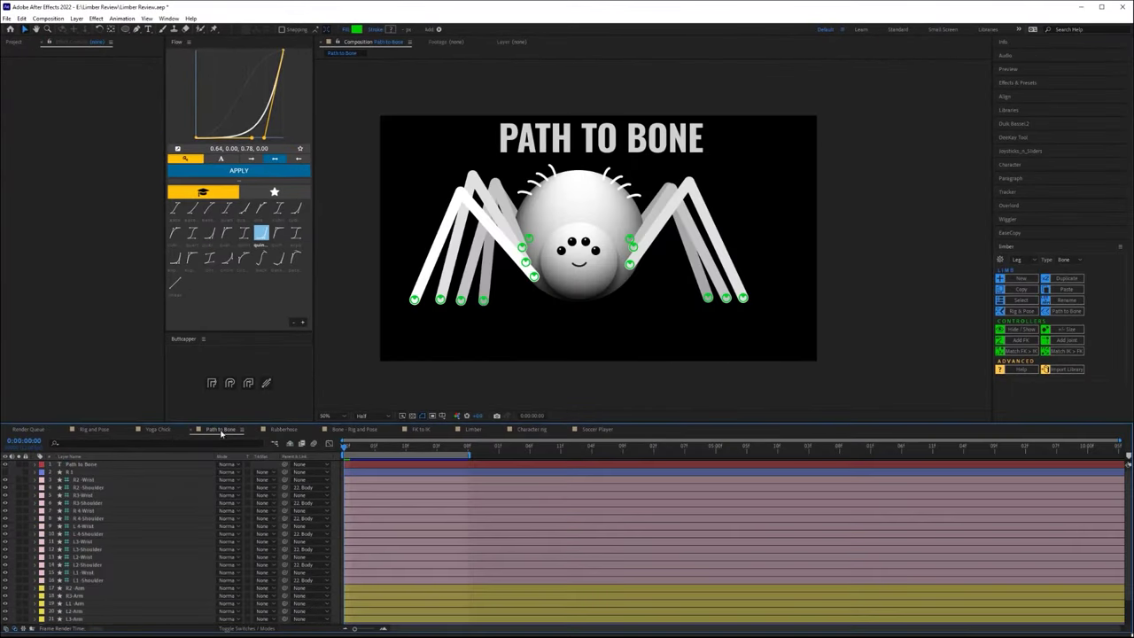
{"action": "left_click", "coordinate": [136, 29]}
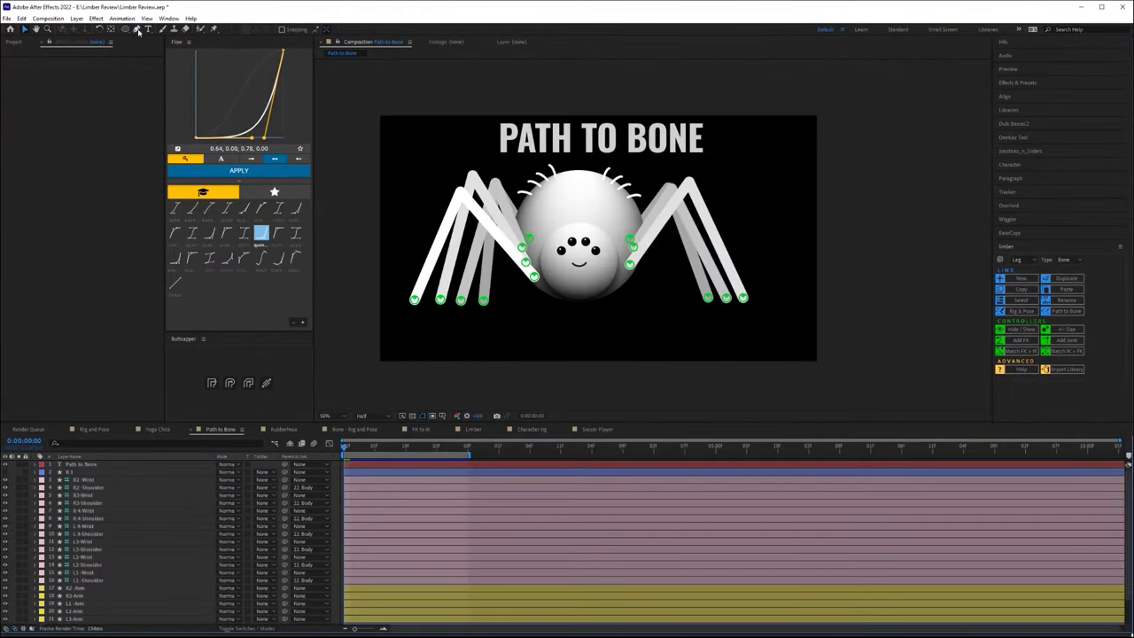
{"action": "left_click", "coordinate": [619, 276]}
{"action": "left_click", "coordinate": [709, 192]}
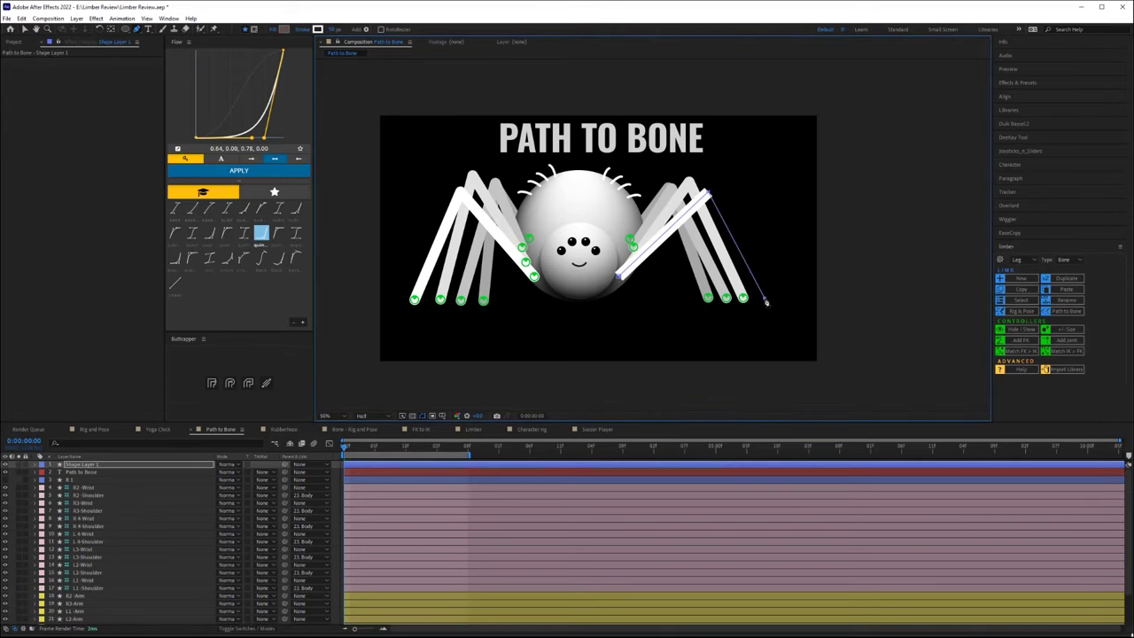
{"action": "left_click", "coordinate": [767, 302]}
Convert the path into a bone limb named Left and parent Left-Hip to Body
{"action": "left_click", "coordinate": [1064, 311]}
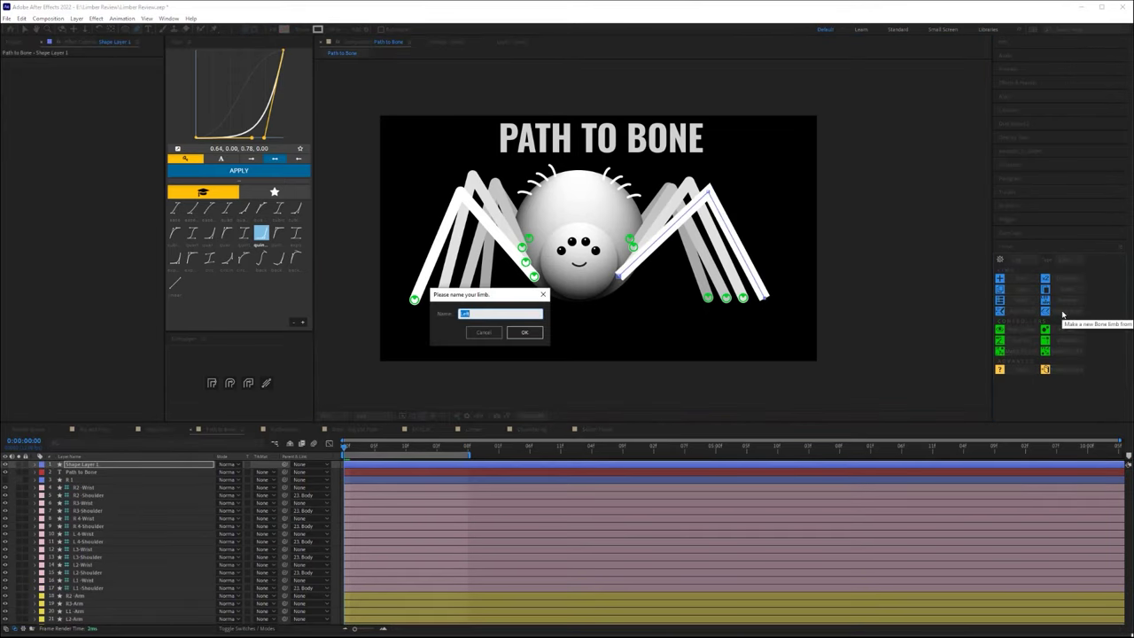
{"action": "left_click", "coordinate": [525, 332]}
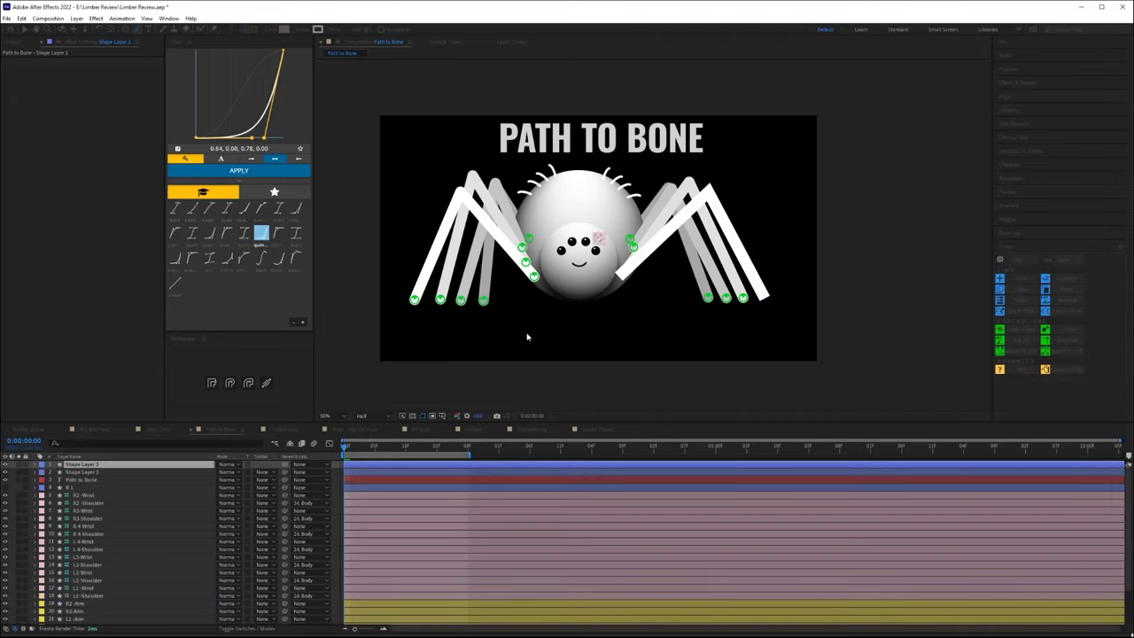
{"action": "left_click", "coordinate": [297, 471]}
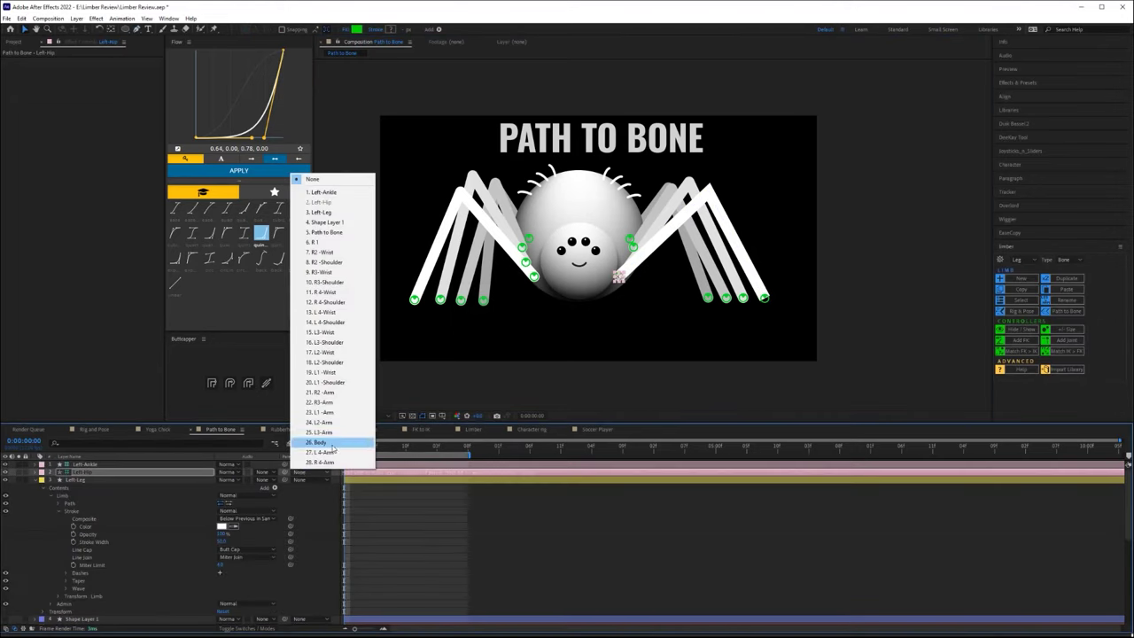
{"action": "left_click", "coordinate": [331, 435]}
{"action": "mouse_move", "coordinate": [596, 213]}
{"action": "left_mouse_down"}
{"action": "mouse_move", "coordinate": [583, 206]}
{"action": "mouse_move", "coordinate": [596, 209]}
{"action": "mouse_move", "coordinate": [597, 229]}
{"action": "left_mouse_up"}
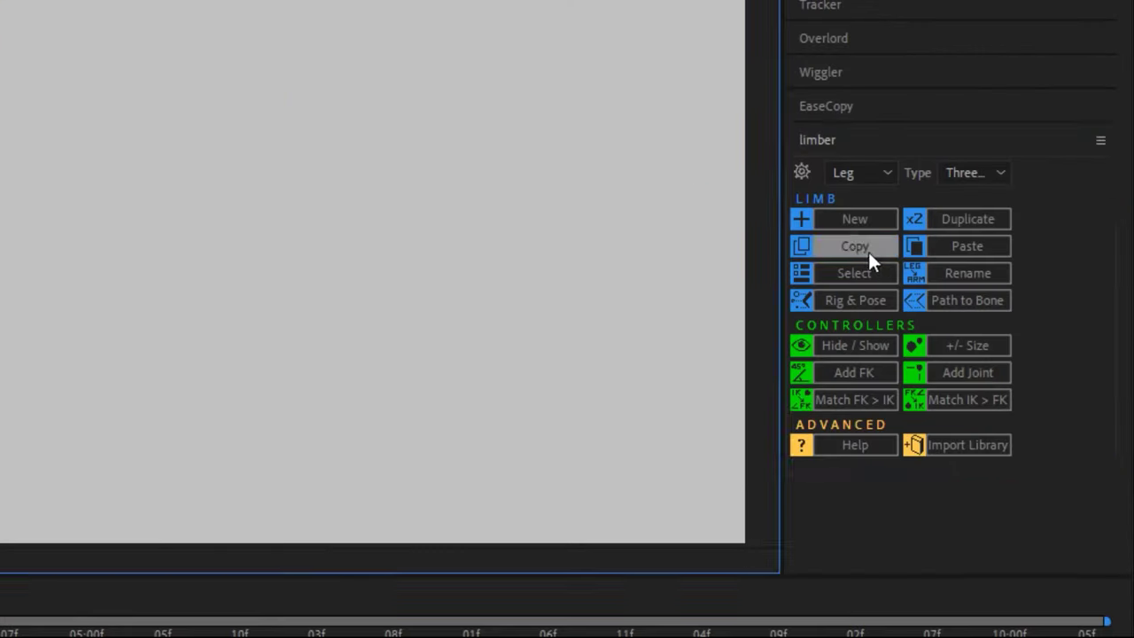
Copy the styled leg's Limber settings and paste them onto the player's right leg
{"action": "left_click", "coordinate": [1026, 292]}
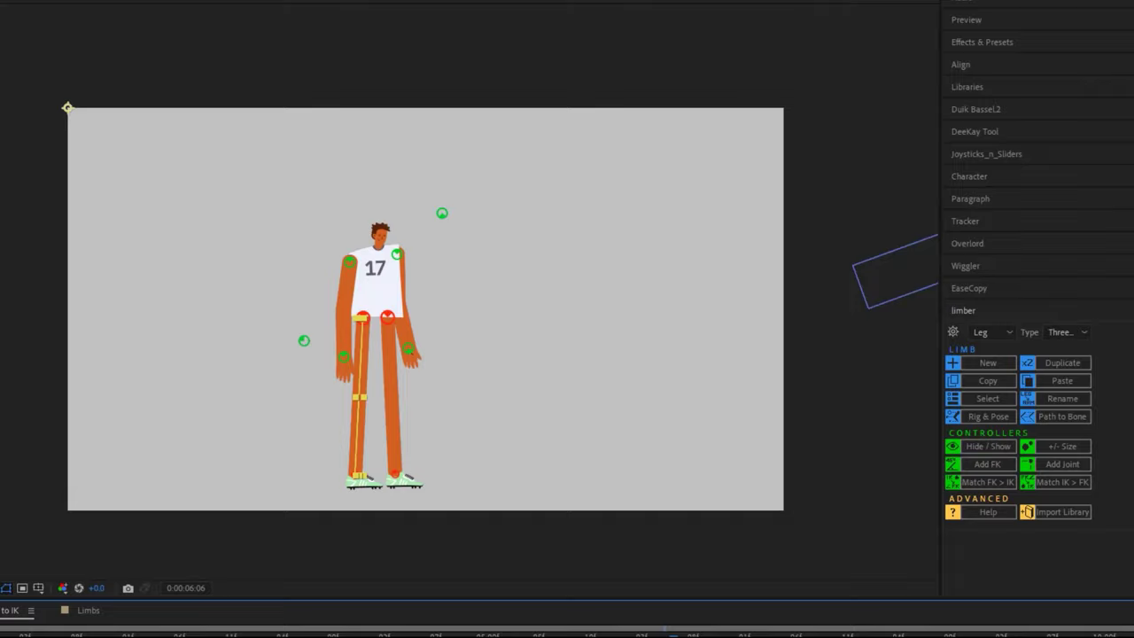
{"action": "left_click", "coordinate": [1062, 379]}
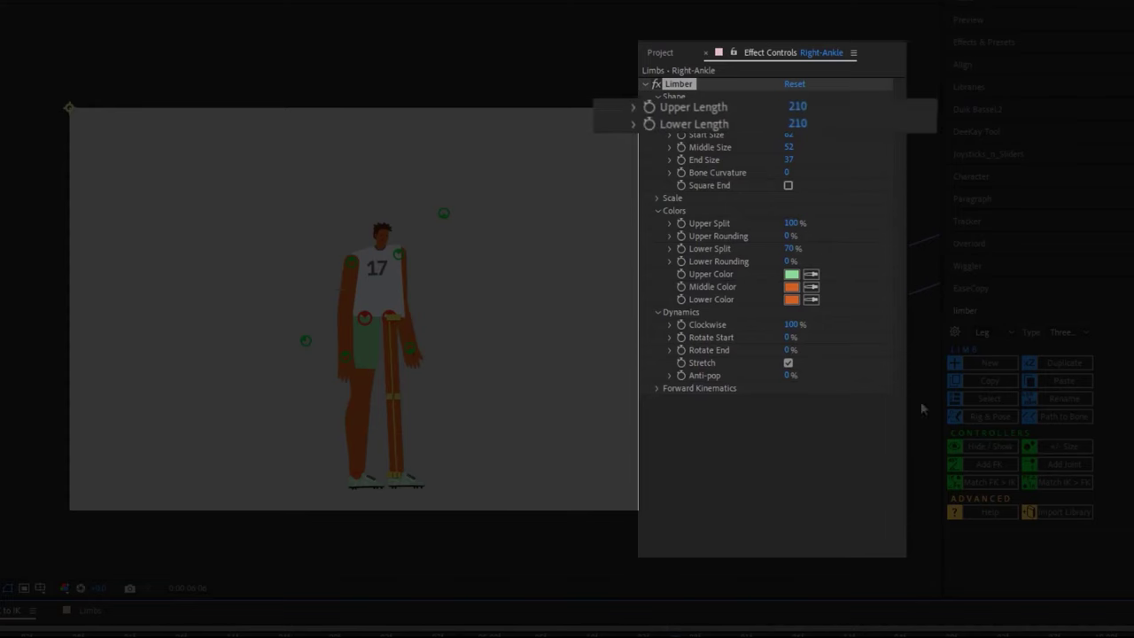
{"action": "left_click", "coordinate": [1064, 380]}
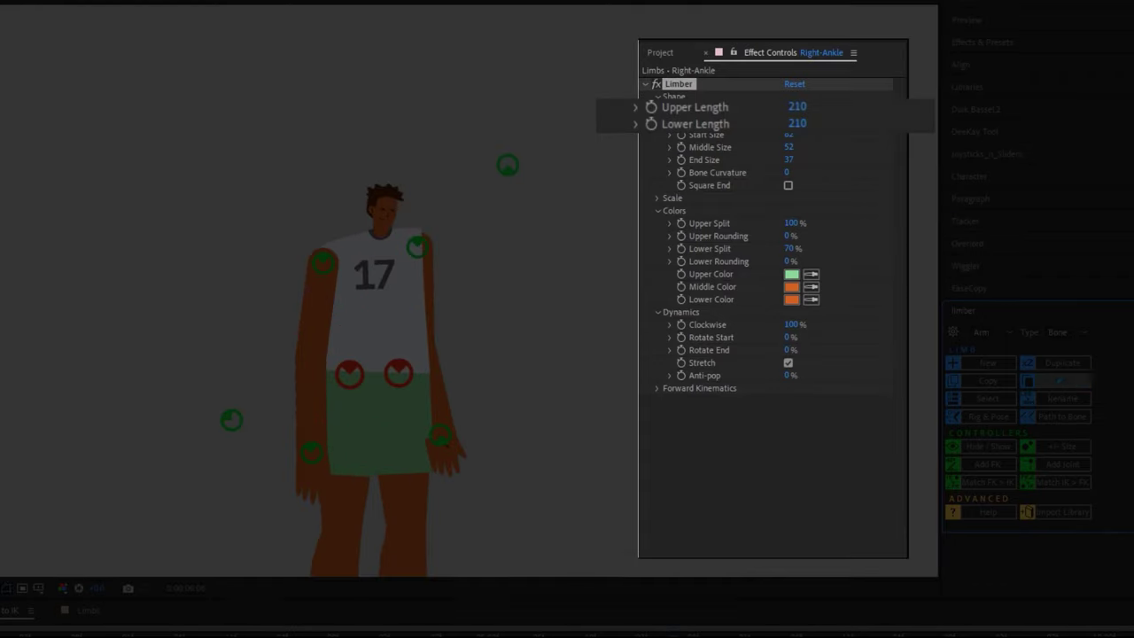
{"action": "left_click", "coordinate": [1062, 380]}
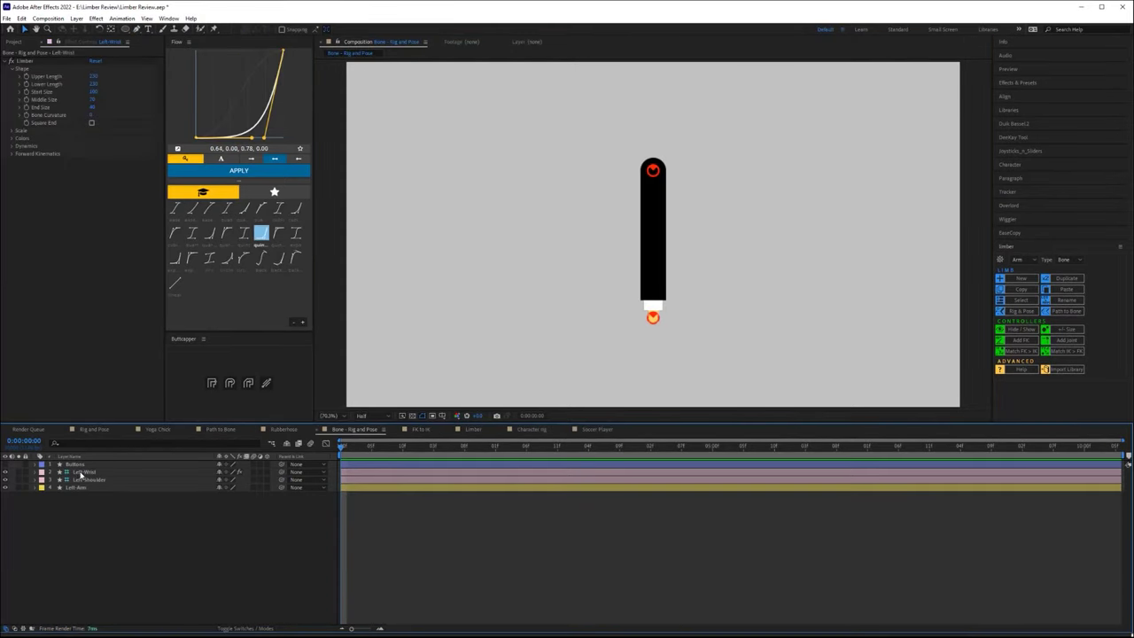
{"action": "left_click", "coordinate": [81, 473]}
{"action": "left_click_drag", "start_coordinate": [661, 318], "coordinate": [611, 271]}
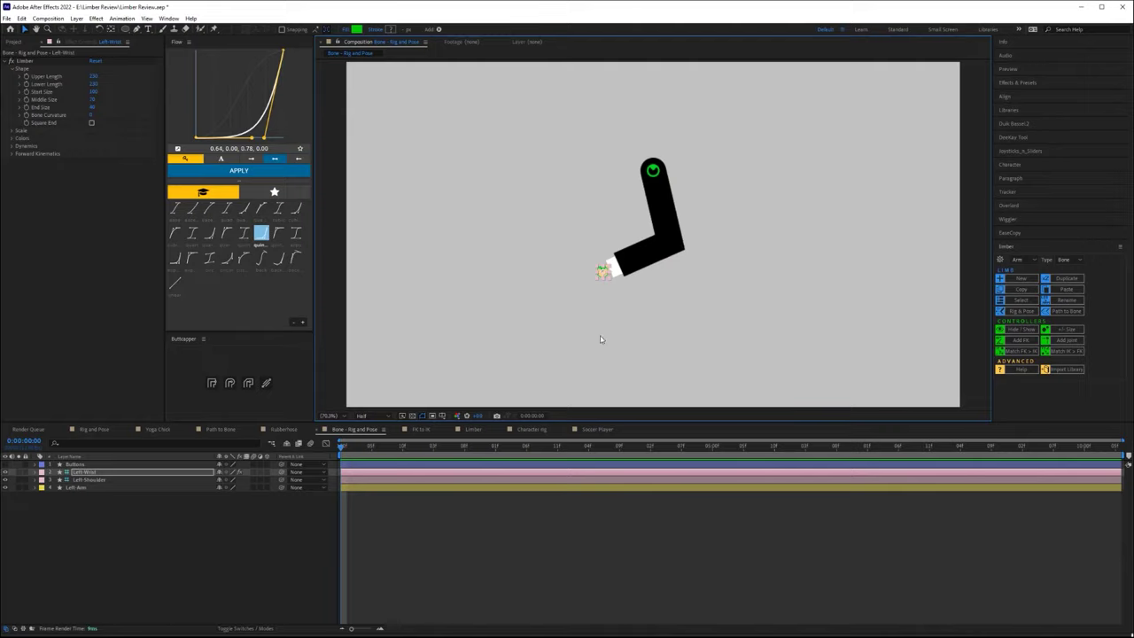
{"action": "left_click", "coordinate": [35, 488]}
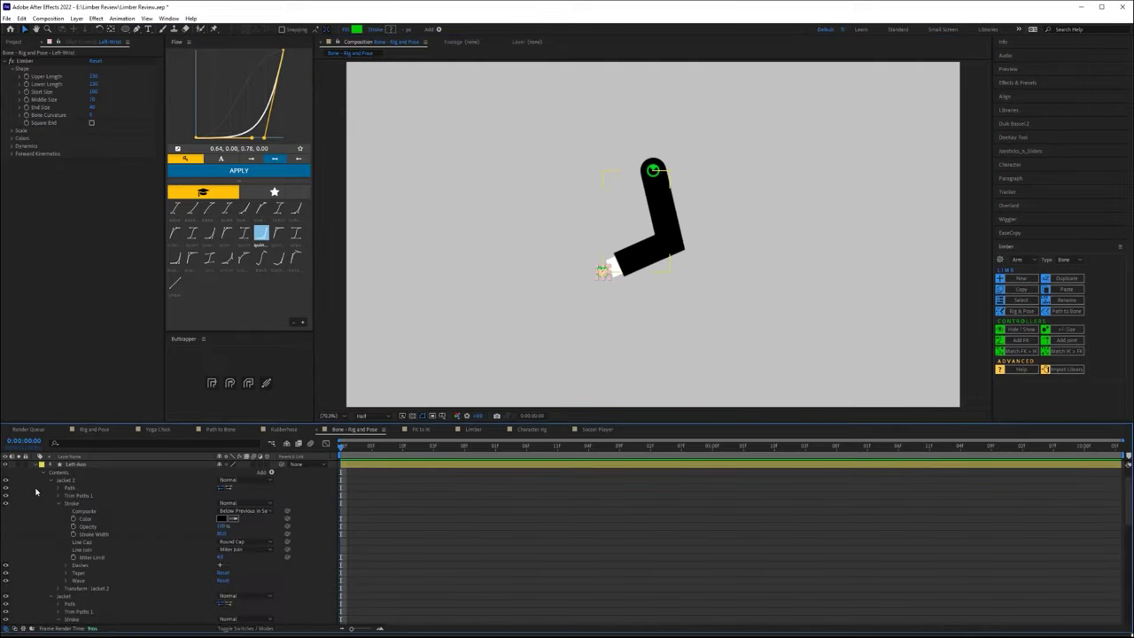
{"action": "left_click", "coordinate": [244, 551]}
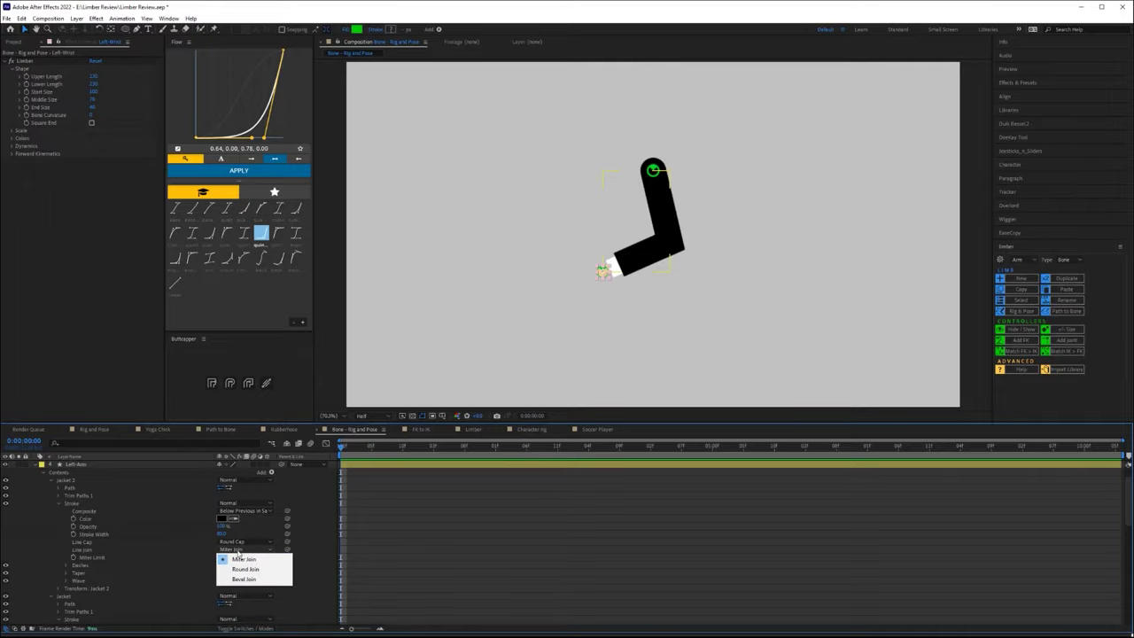
{"action": "left_click", "coordinate": [43, 471]}
{"action": "left_click", "coordinate": [35, 463]}
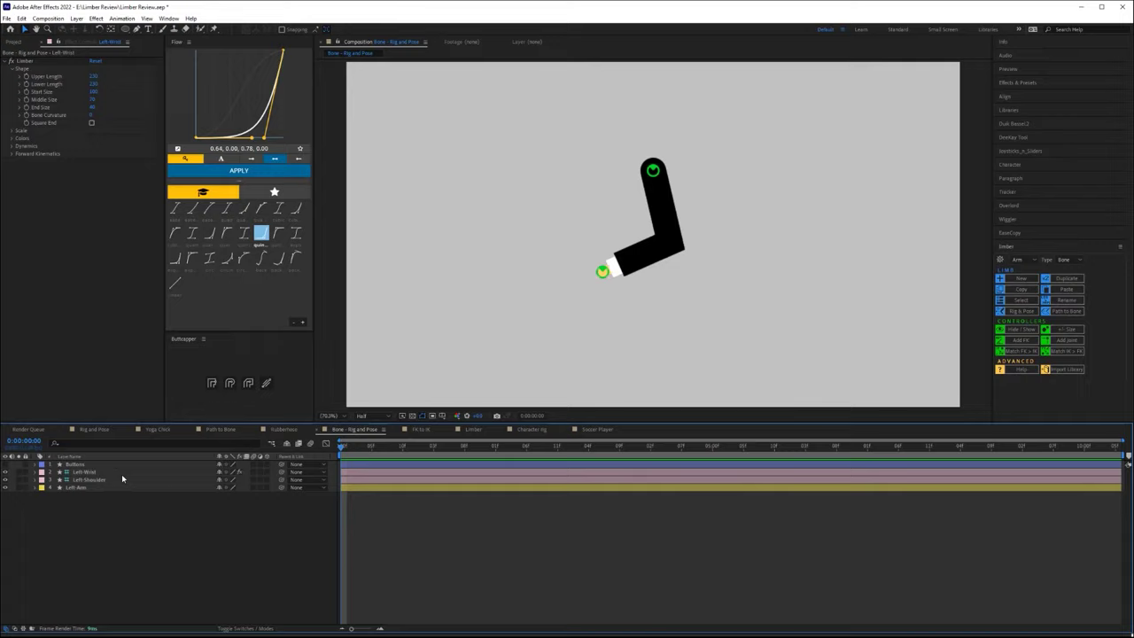
{"action": "left_click", "coordinate": [116, 472]}
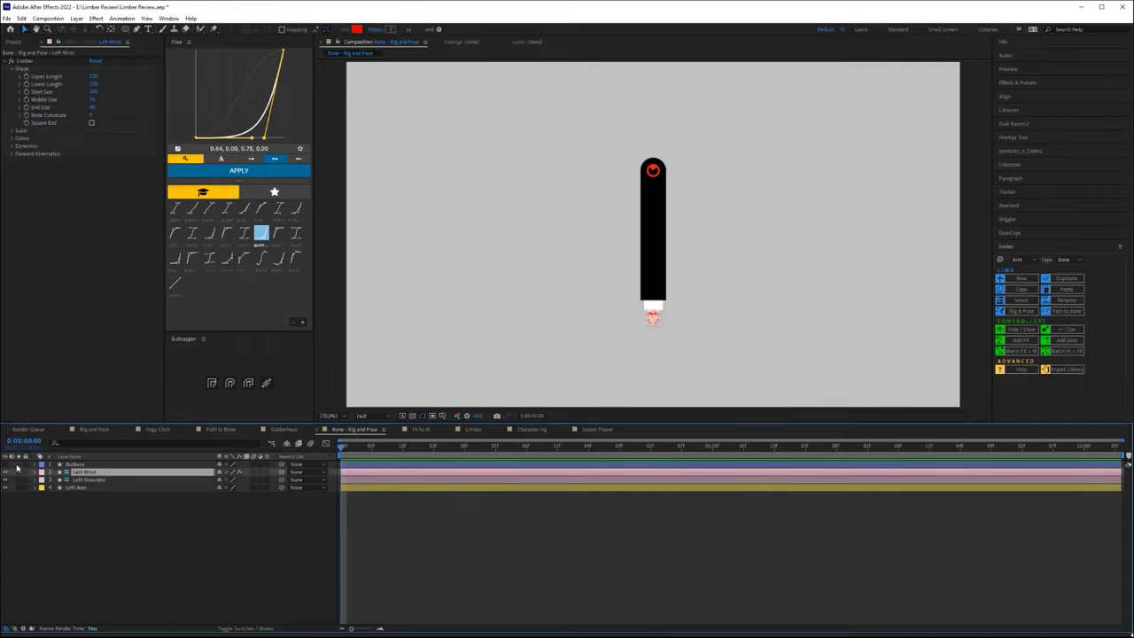
{"action": "left_click", "coordinate": [216, 524]}
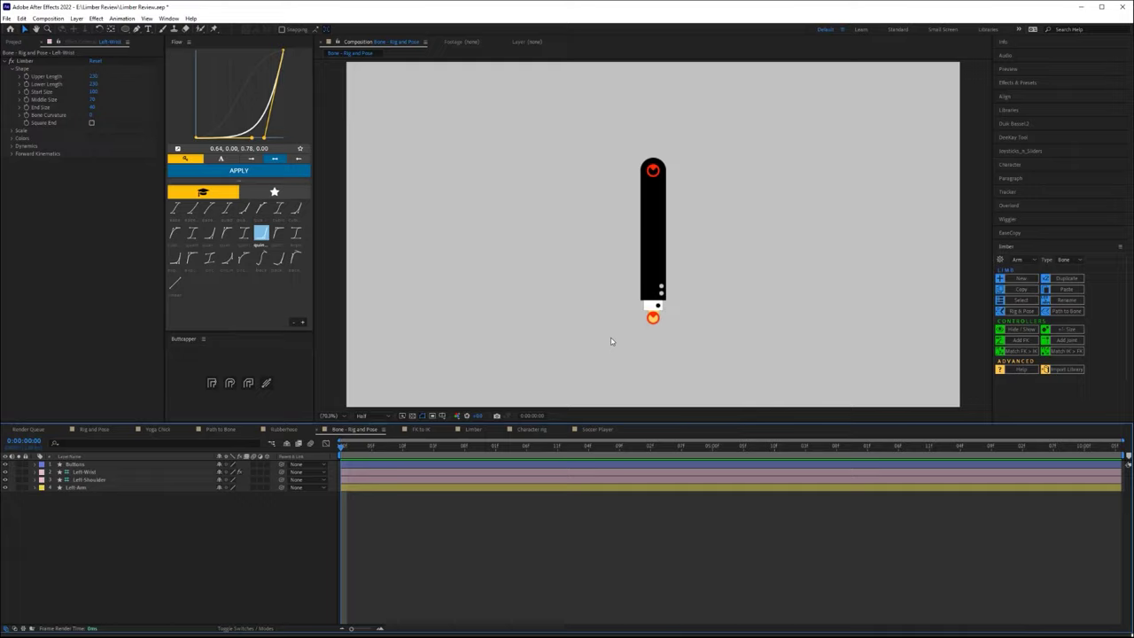
Rig Buttons as Left-Arm's Lower Arm Layer via Rig & Pose, then bend the wrist to test
{"action": "left_click", "coordinate": [76, 465]}
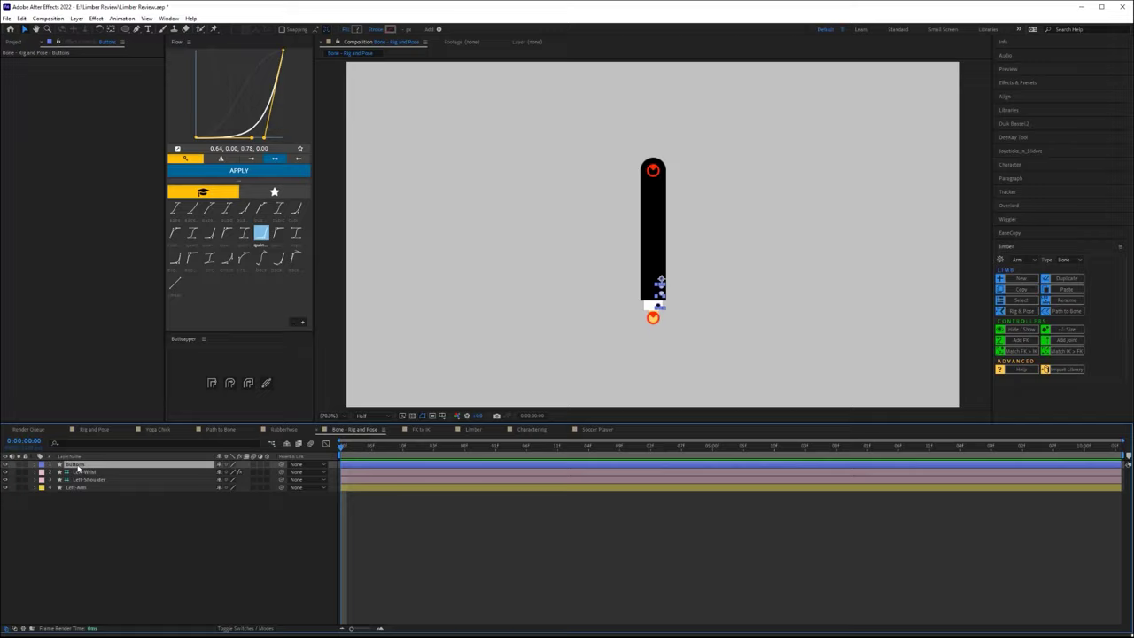
{"action": "left_click", "coordinate": [98, 512]}
{"action": "left_click", "coordinate": [101, 488]}
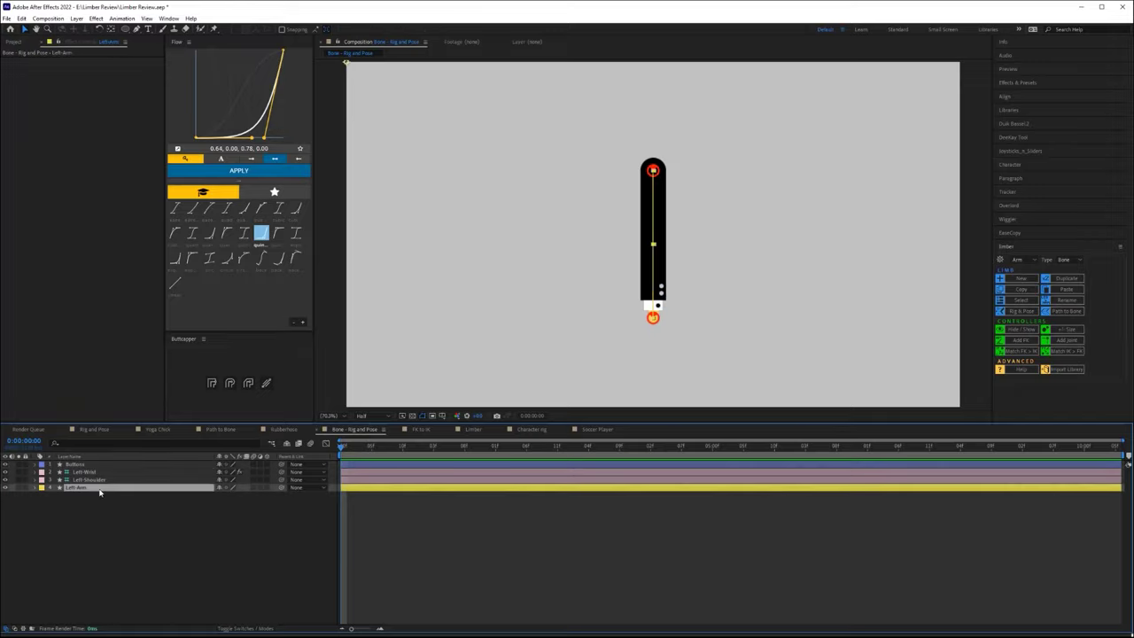
{"action": "left_click", "coordinate": [87, 464], "text": "ctrl"}
{"action": "left_click", "coordinate": [1002, 310]}
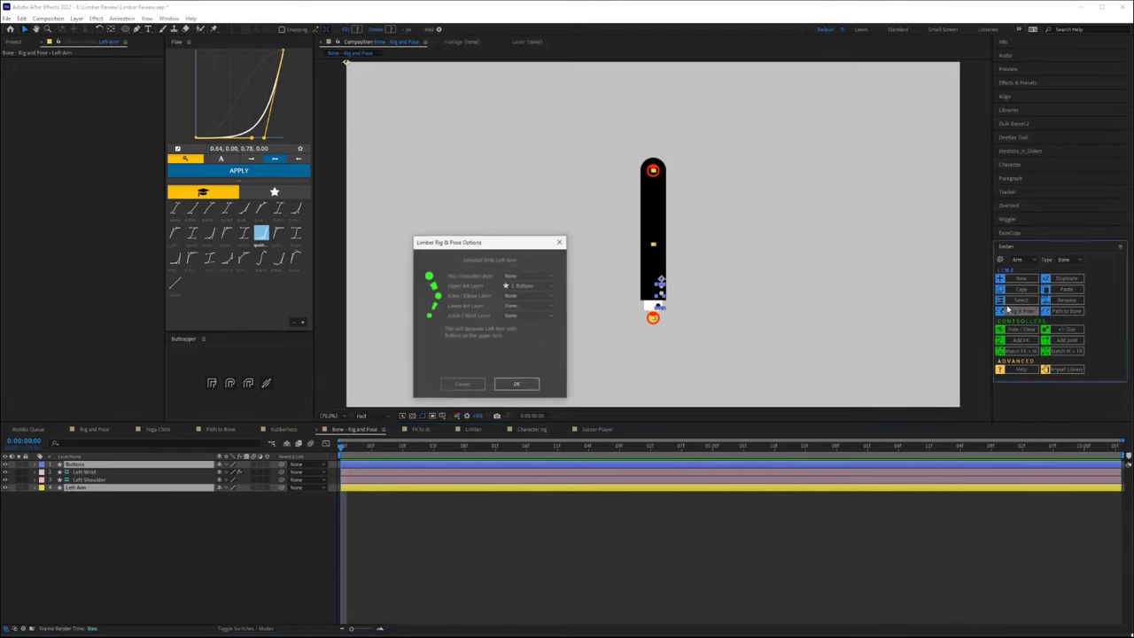
{"action": "left_click", "coordinate": [525, 315]}
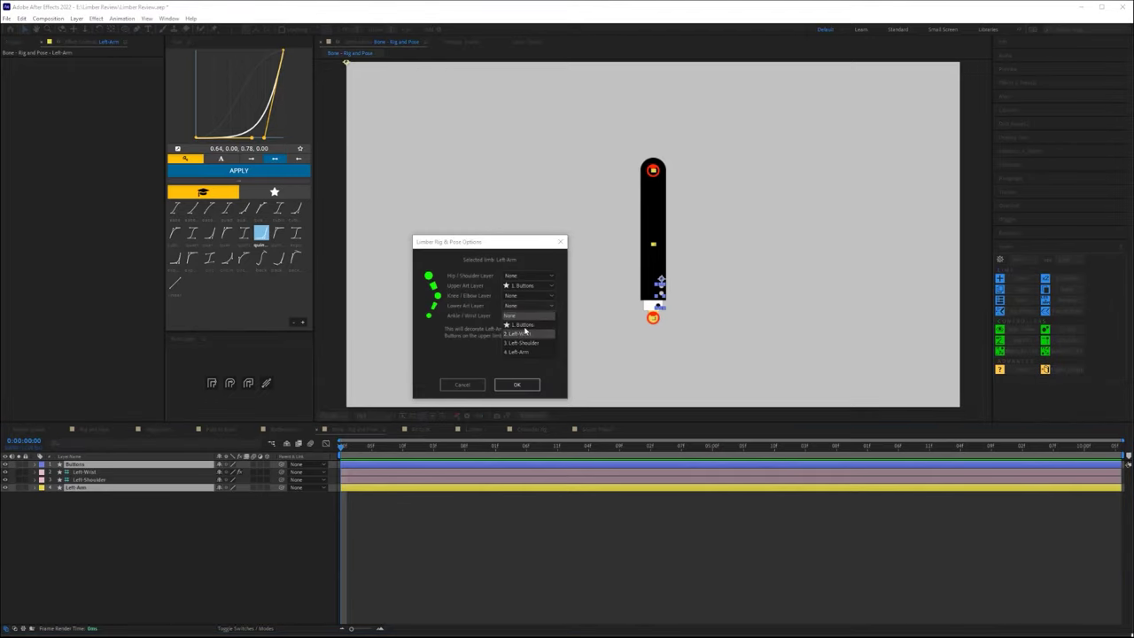
{"action": "left_click", "coordinate": [524, 331]}
{"action": "left_click", "coordinate": [517, 385]}
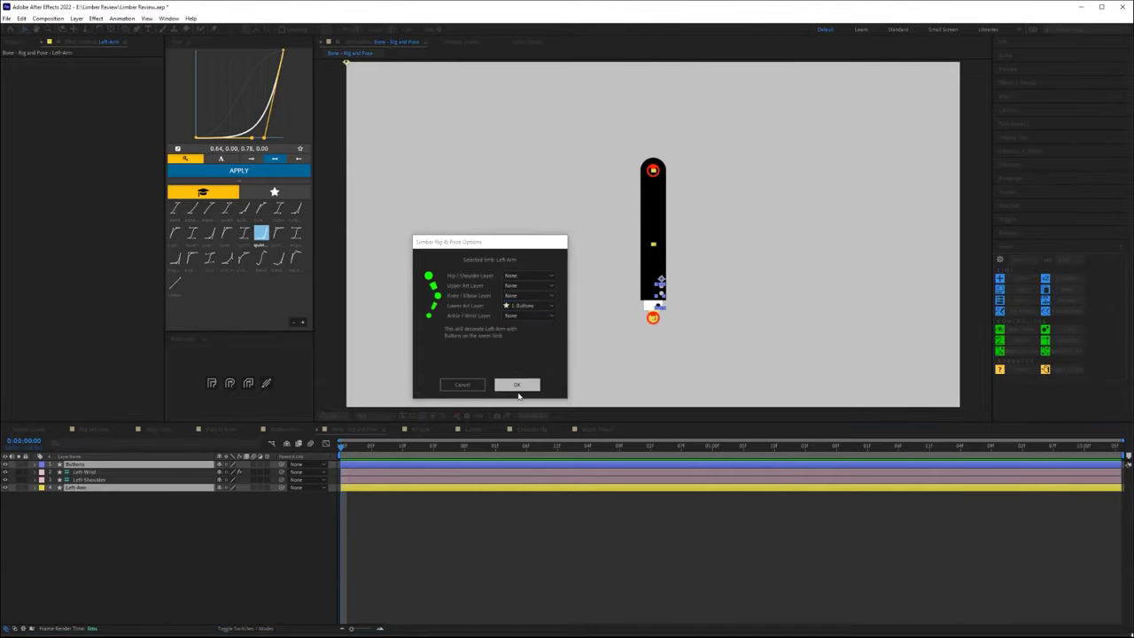
{"action": "left_click", "coordinate": [653, 319]}
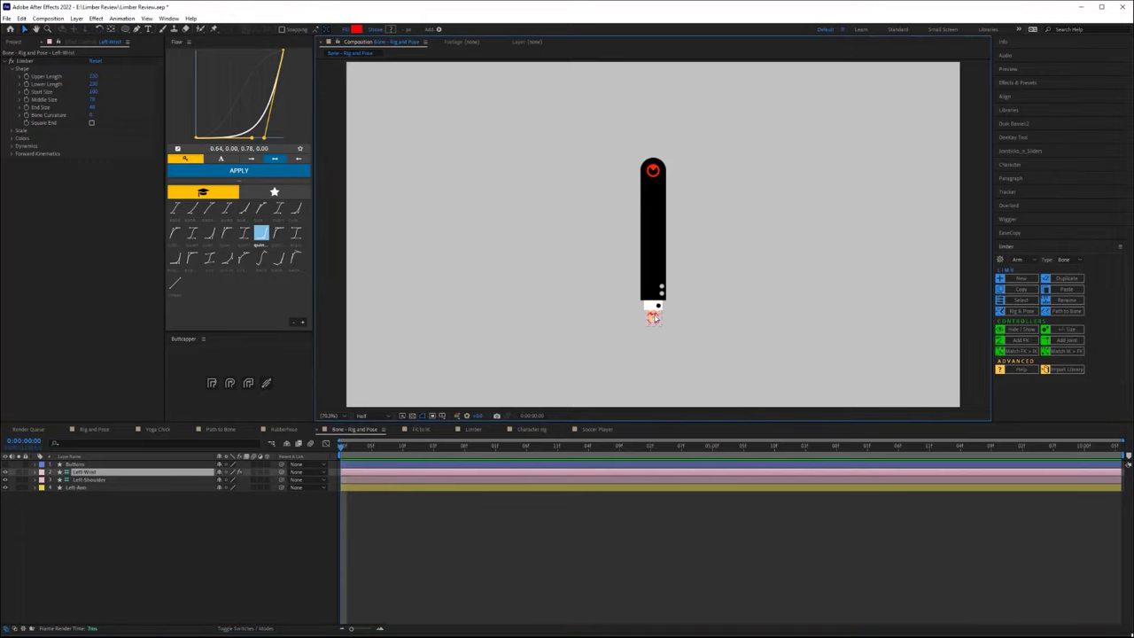
{"action": "left_click_drag", "start_coordinate": [653, 317], "coordinate": [625, 281]}
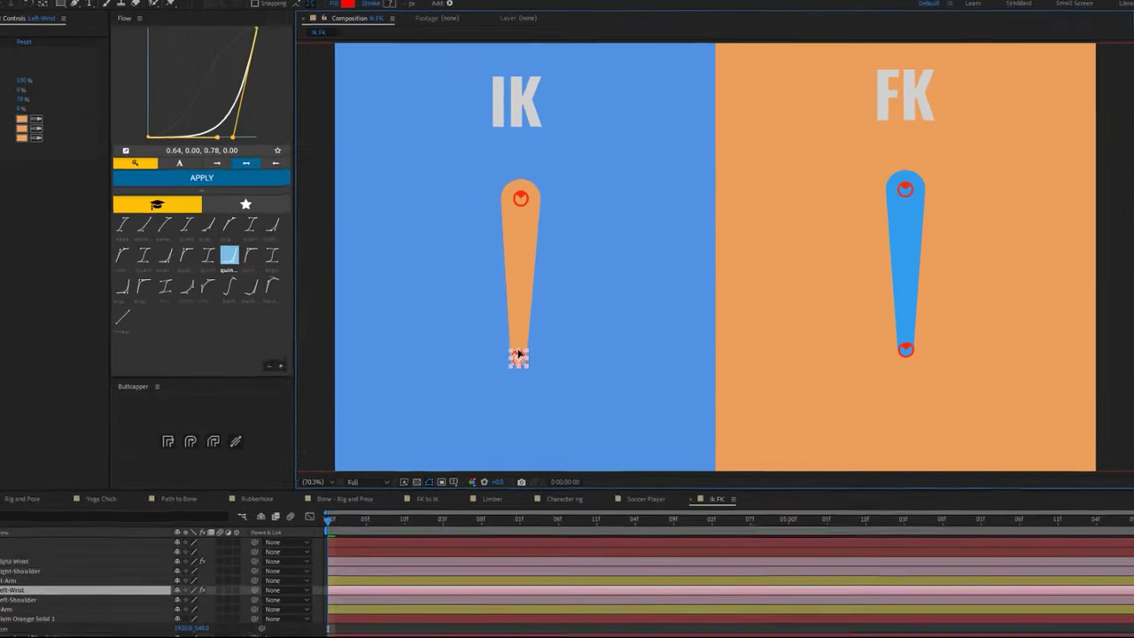
Bend the orange IK arm into new poses by moving its wrist controller
{"action": "left_click_drag", "start_coordinate": [497, 317], "coordinate": [463, 275]}
{"action": "left_click_drag", "start_coordinate": [507, 361], "coordinate": [549, 428]}
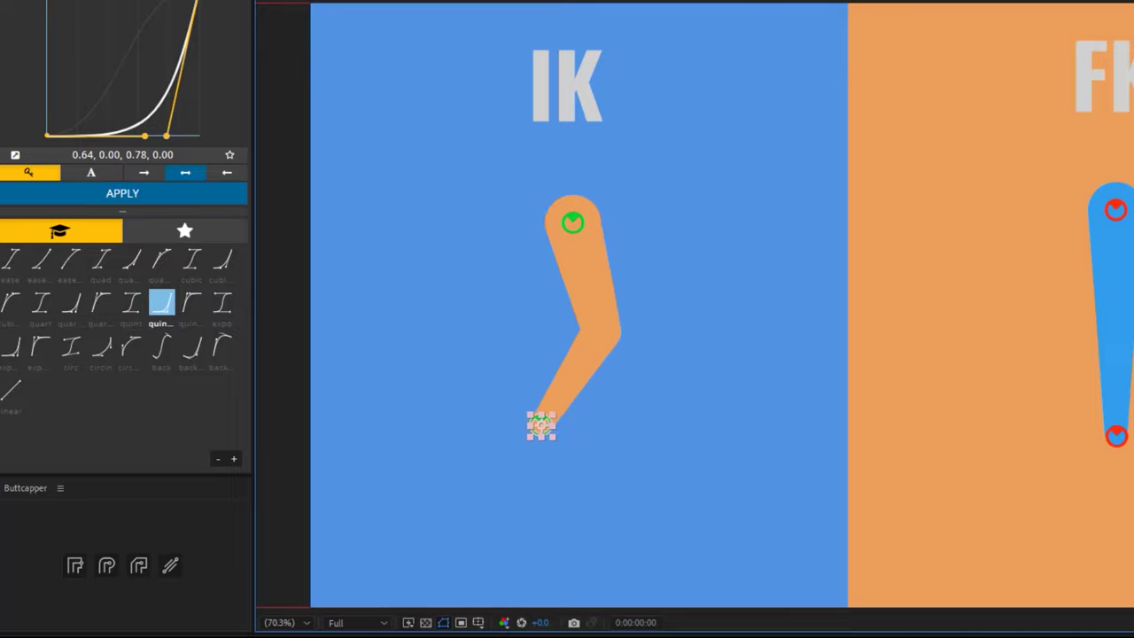
{"action": "left_click", "coordinate": [582, 240]}
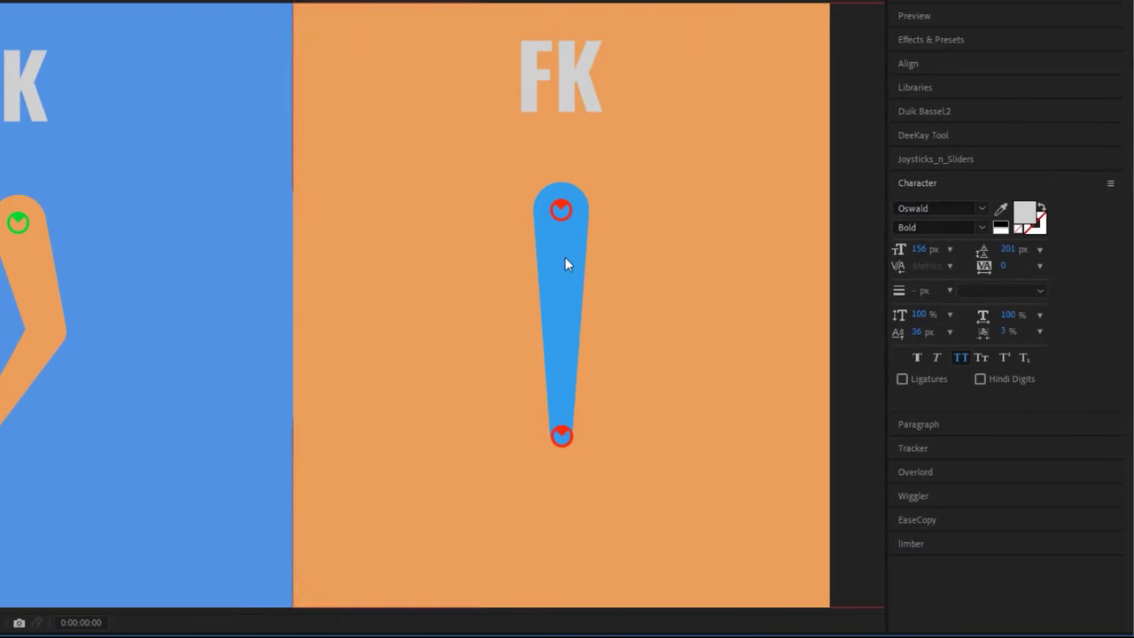
Pull the FK arm's end controller away, then bend its lower segment left with Lower FK Rotation
{"action": "left_click", "coordinate": [651, 403]}
{"action": "left_click", "coordinate": [564, 437]}
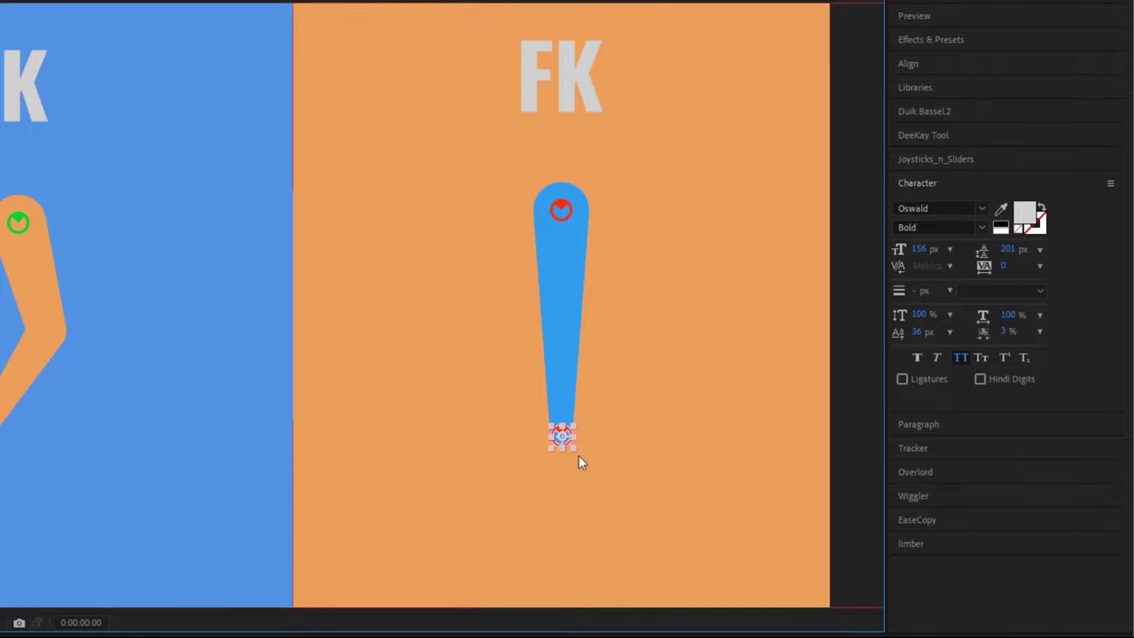
{"action": "left_click_drag", "start_coordinate": [564, 438], "coordinate": [590, 514]}
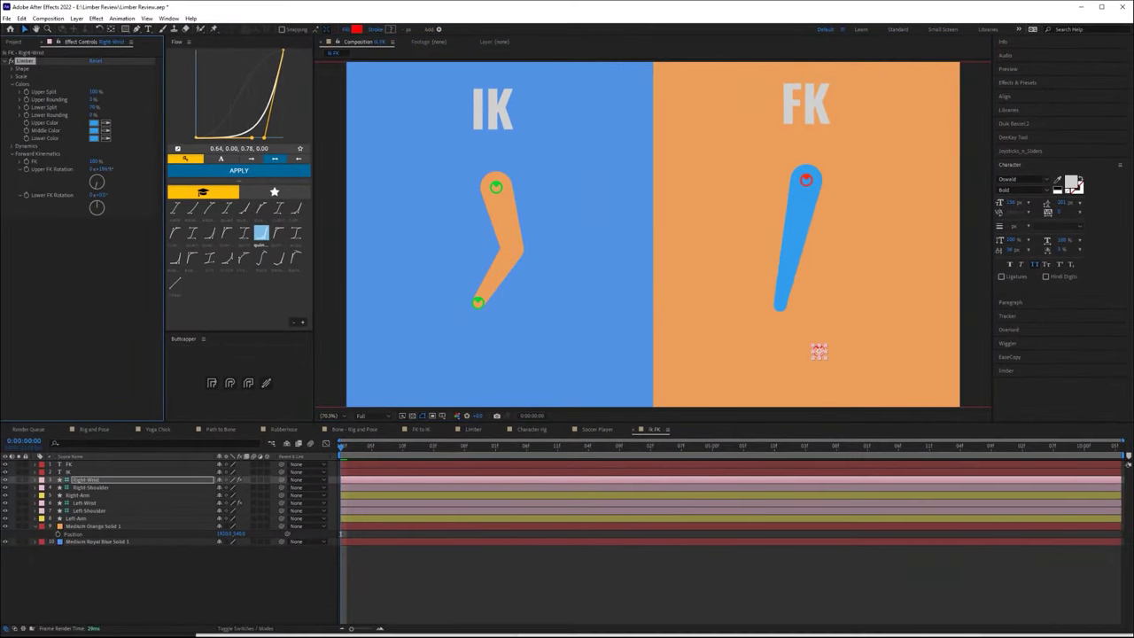
{"action": "mouse_move", "coordinate": [102, 194]}
{"action": "left_mouse_down"}
{"action": "mouse_move", "coordinate": [119, 196]}
{"action": "mouse_move", "coordinate": [113, 188]}
{"action": "left_mouse_up"}
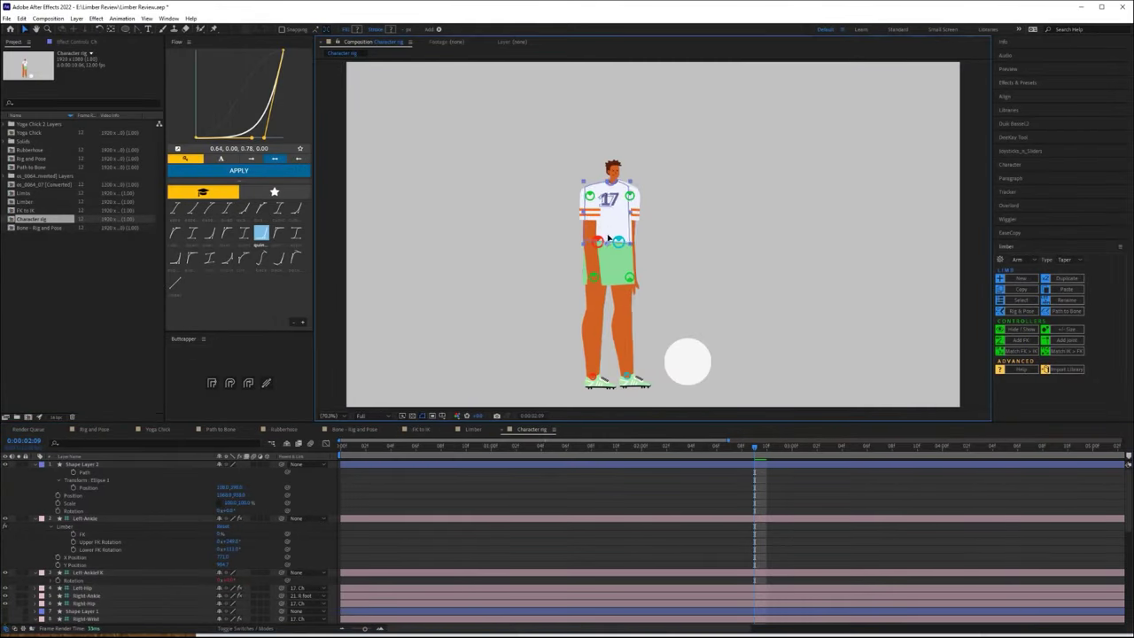
Crouch the player, blend the left leg to 100% FK, and apply Match FK > IK
{"action": "left_click_drag", "start_coordinate": [650, 247], "coordinate": [616, 247]}
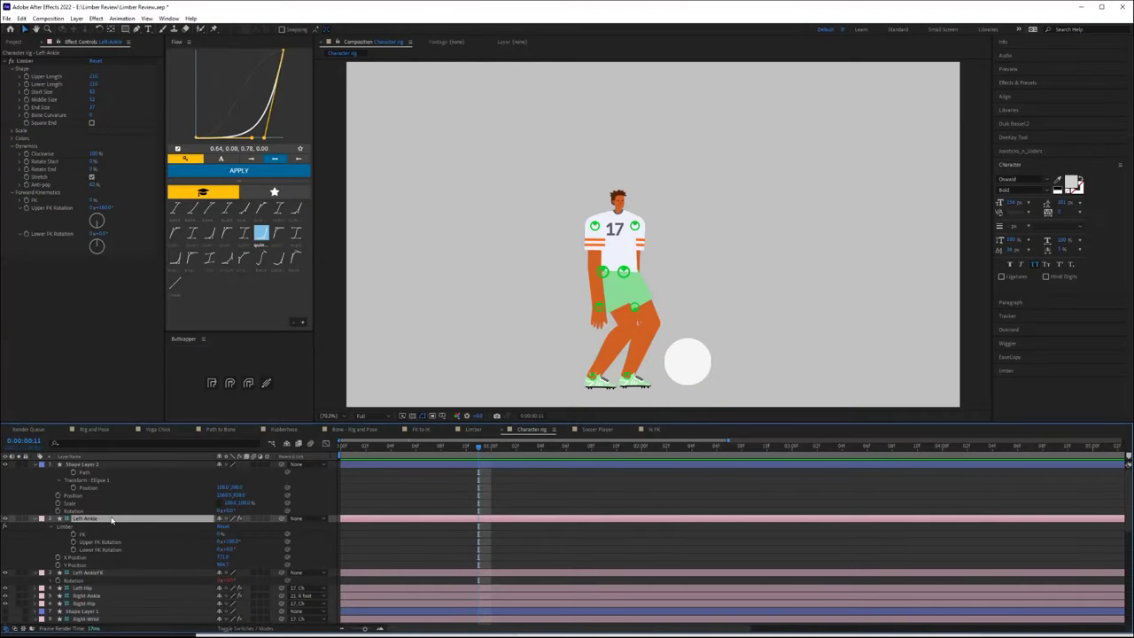
{"action": "left_click_drag", "start_coordinate": [93, 199], "coordinate": [121, 199]}
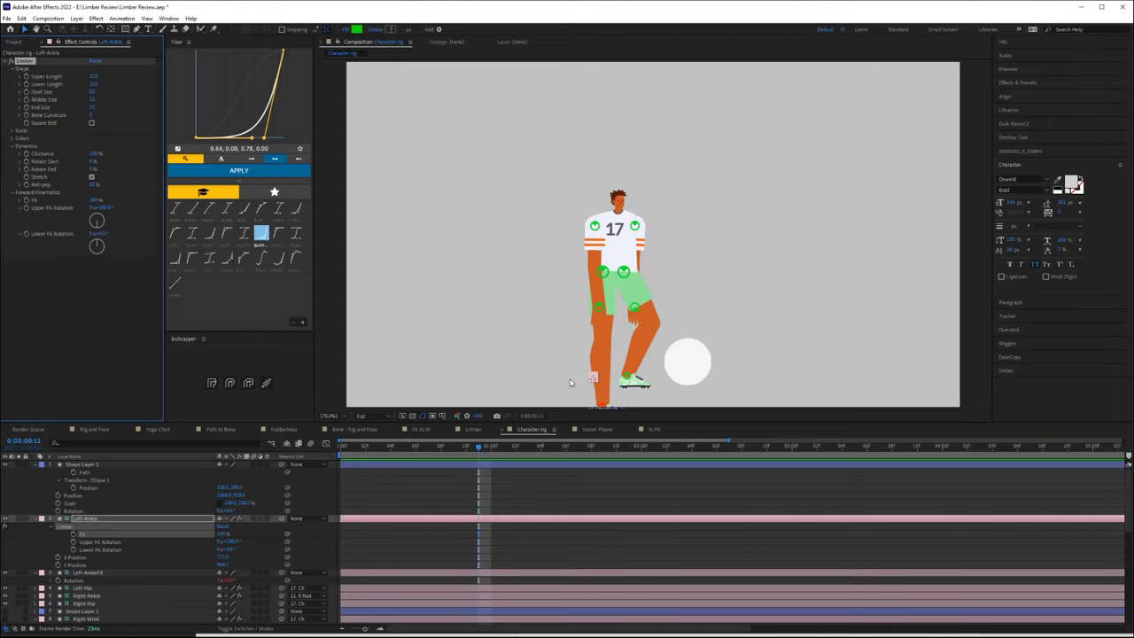
{"action": "left_click", "coordinate": [1048, 371]}
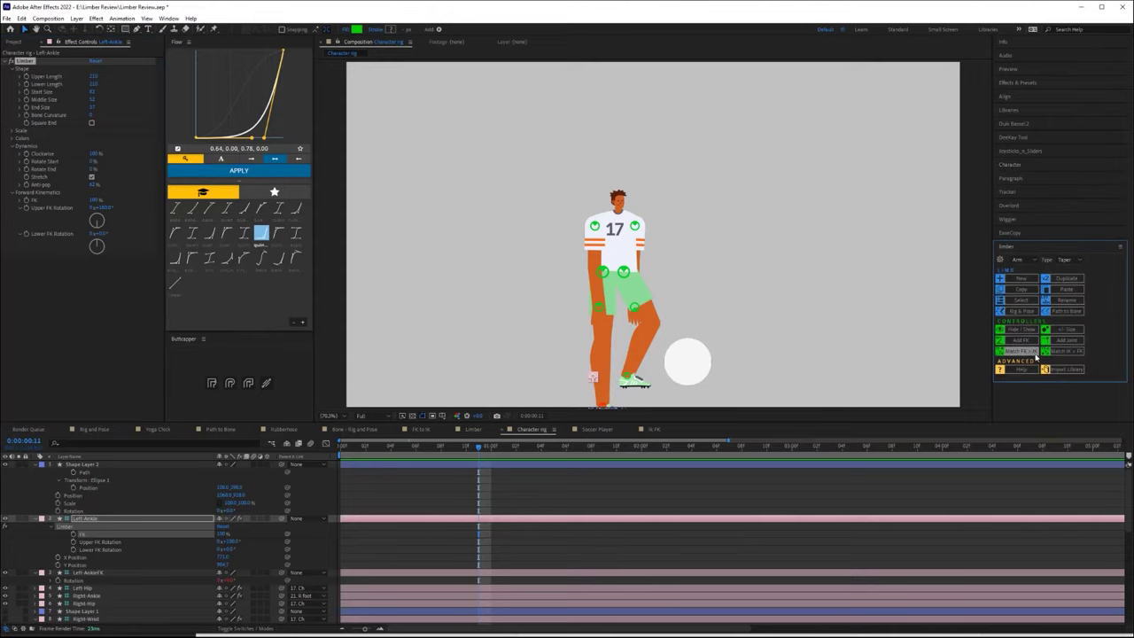
{"action": "left_click", "coordinate": [1033, 353]}
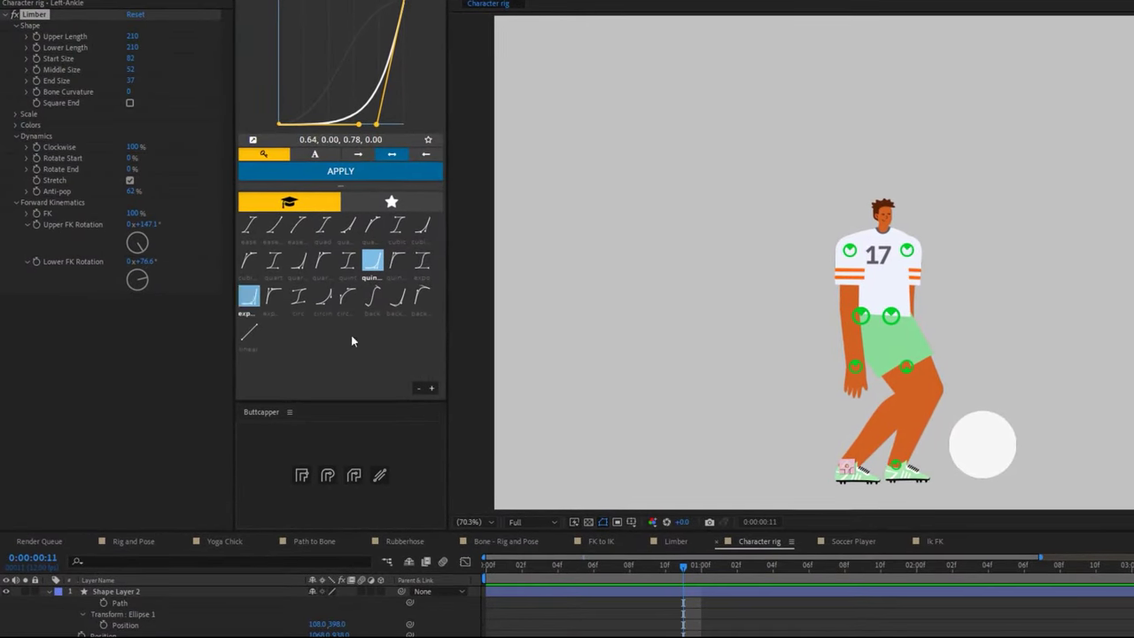
Select the leg's pink foot controller, then open the FK to IK composition
{"action": "left_click", "coordinate": [642, 409]}
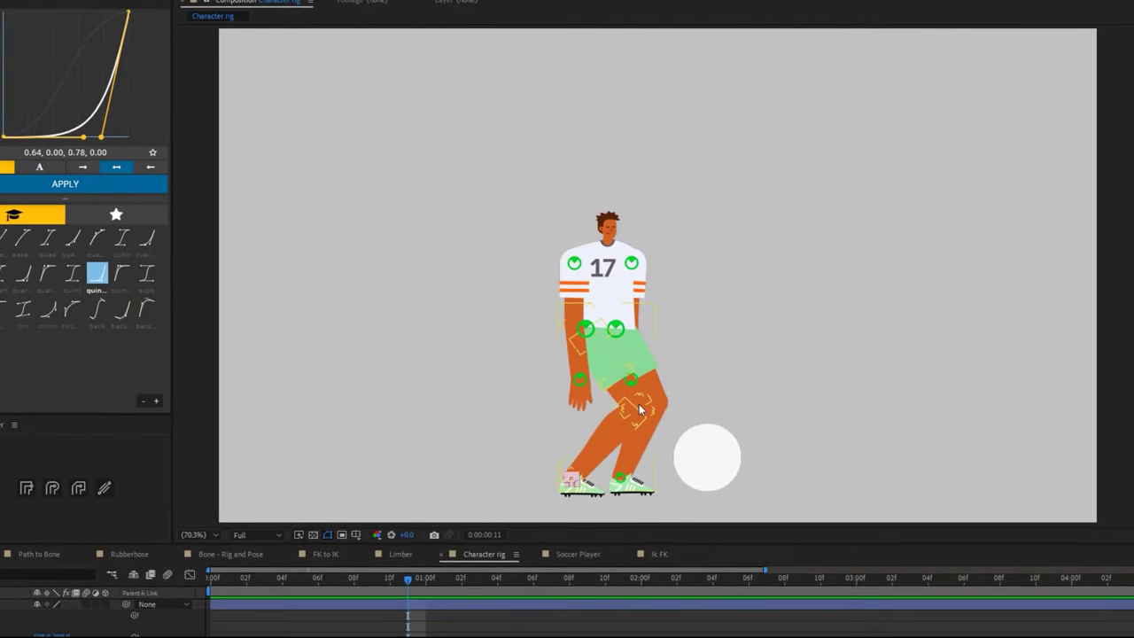
{"action": "left_click", "coordinate": [573, 484]}
{"action": "left_click", "coordinate": [326, 554]}
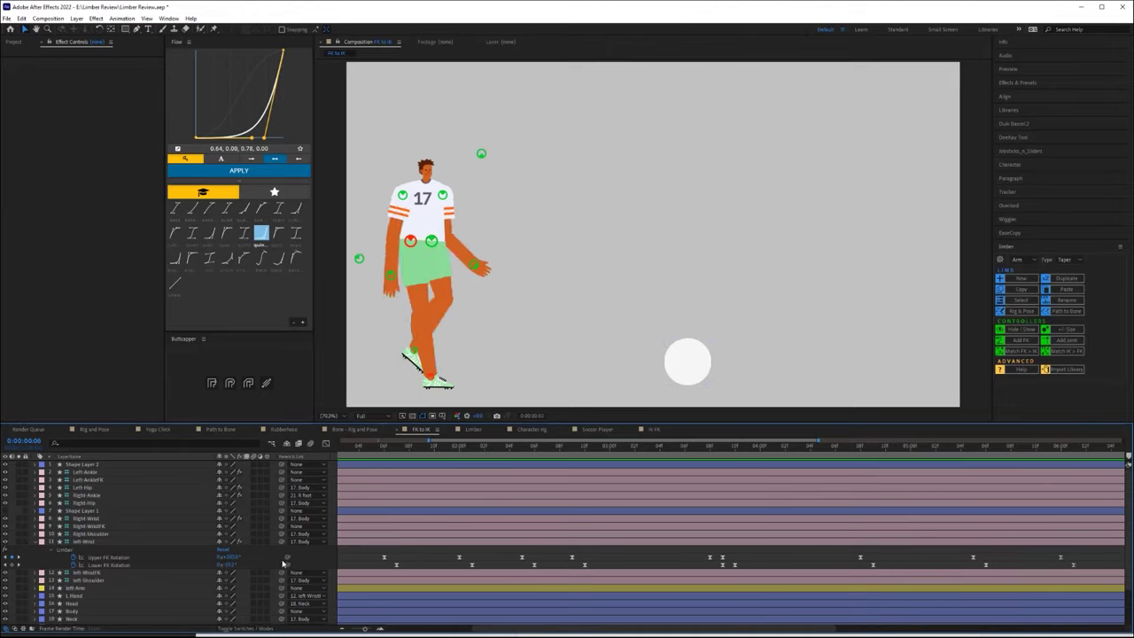
{"action": "scroll", "coordinate": [376, 620], "scroll_direction": "down", "scroll_amount": 2}
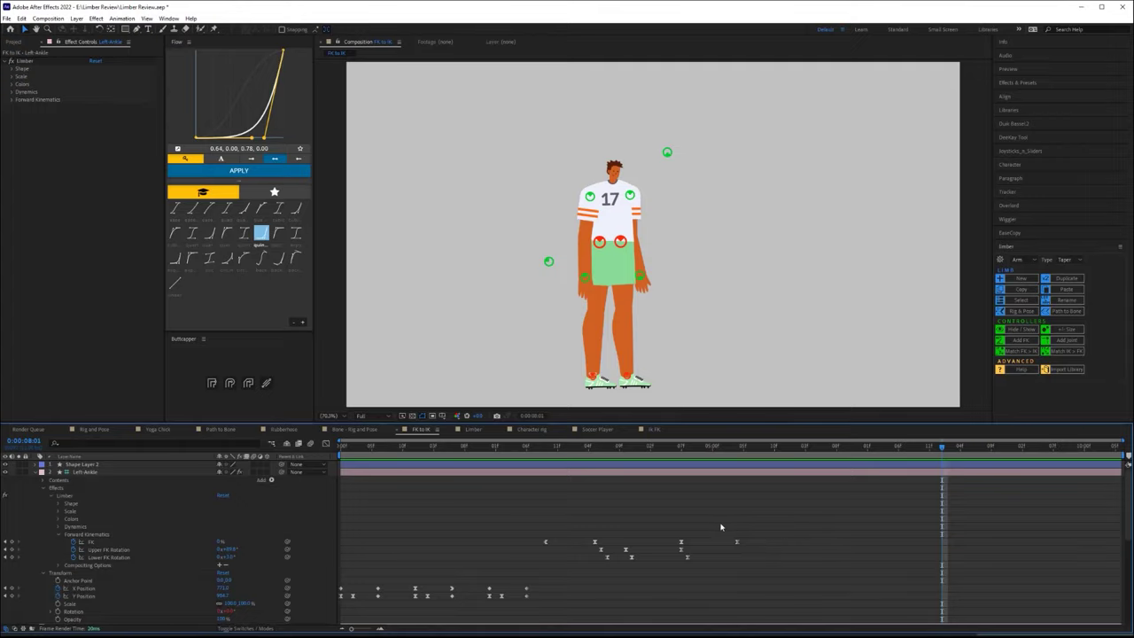
{"action": "mouse_move", "coordinate": [550, 452]}
{"action": "left_mouse_down"}
{"action": "mouse_move", "coordinate": [593, 452]}
{"action": "mouse_move", "coordinate": [545, 452]}
{"action": "left_mouse_up"}
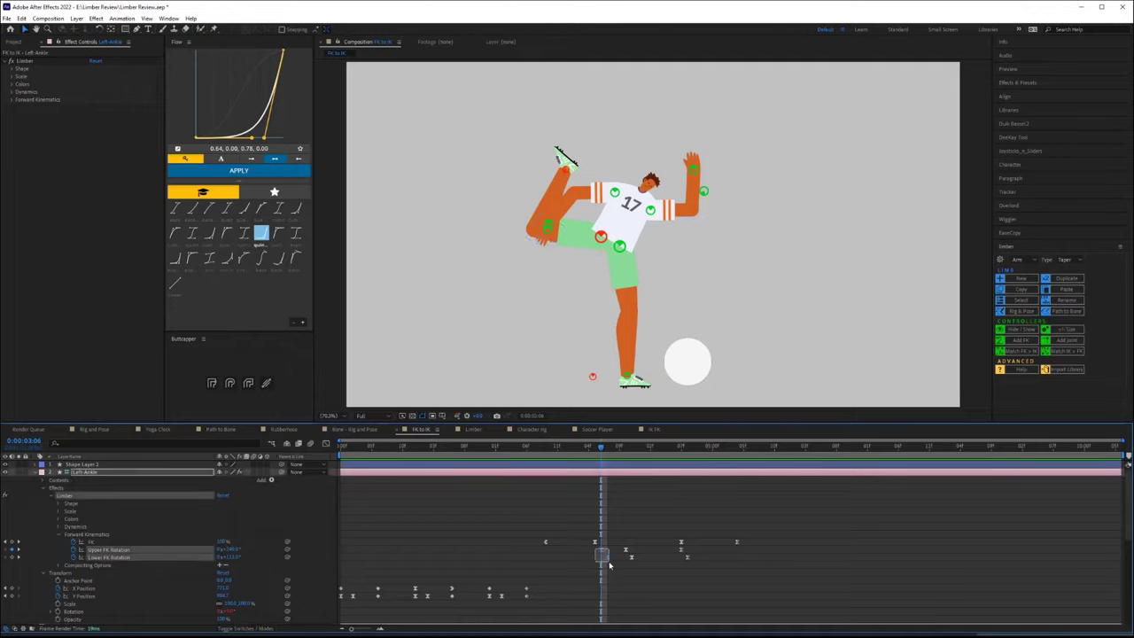
Scrub the kick from 0:00:02:06 to 0:00:04:07 and select the Left-Ankle FK keyframes
{"action": "left_click_drag", "start_coordinate": [609, 565], "coordinate": [608, 560]}
{"action": "key", "text": "F2"}
{"action": "left_click", "coordinate": [530, 449]}
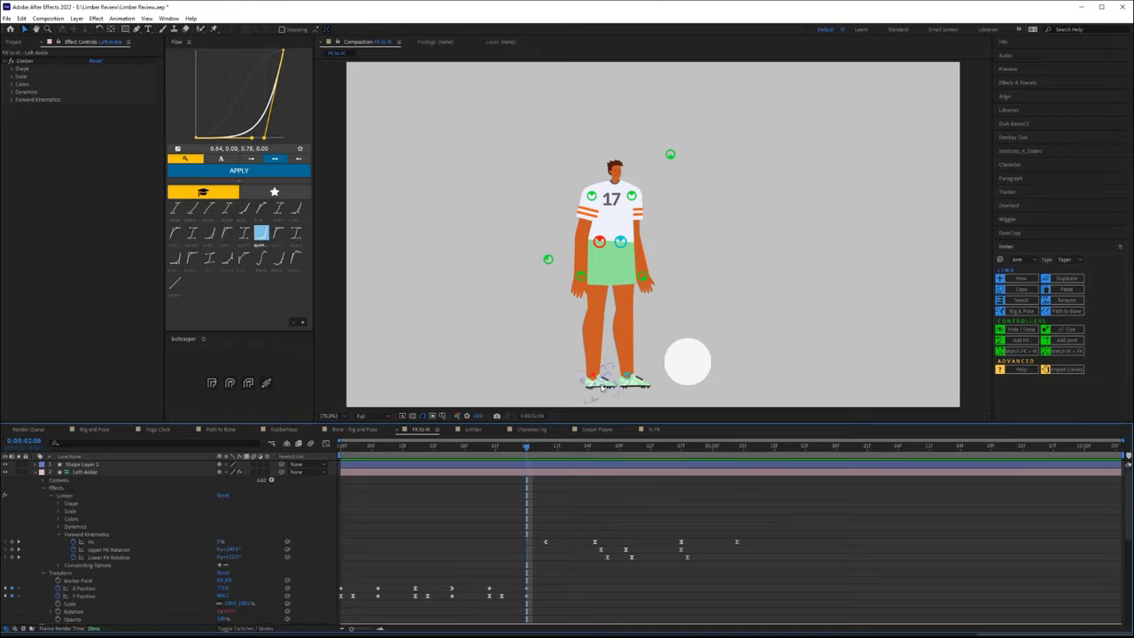
{"action": "left_click", "coordinate": [545, 448]}
{"action": "left_click", "coordinate": [546, 543]}
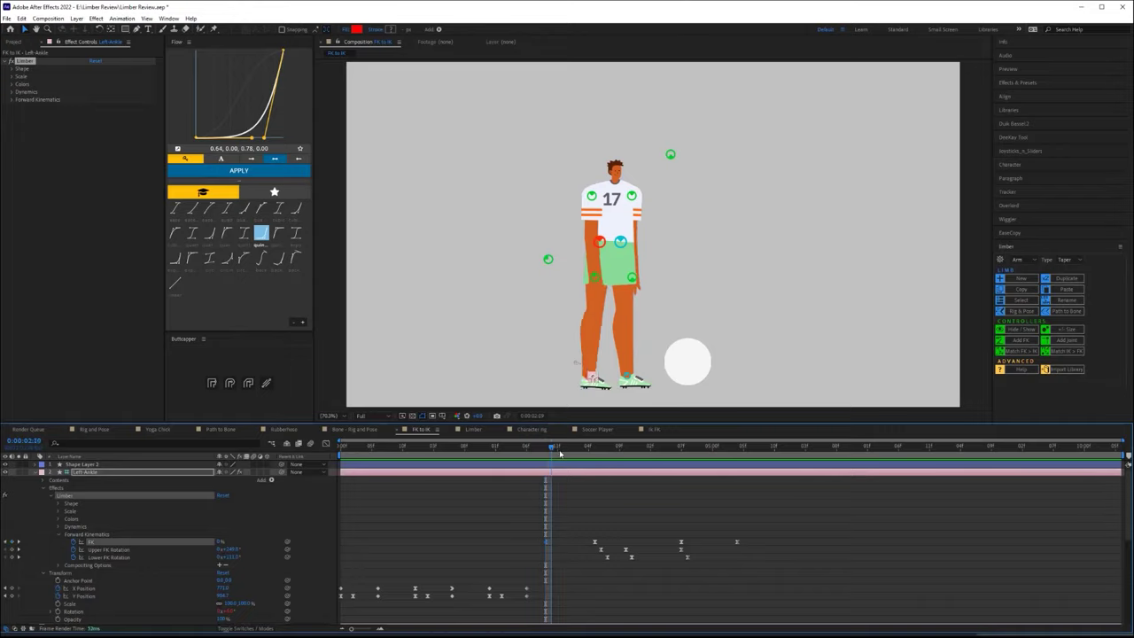
{"action": "left_click_drag", "start_coordinate": [549, 452], "coordinate": [620, 459]}
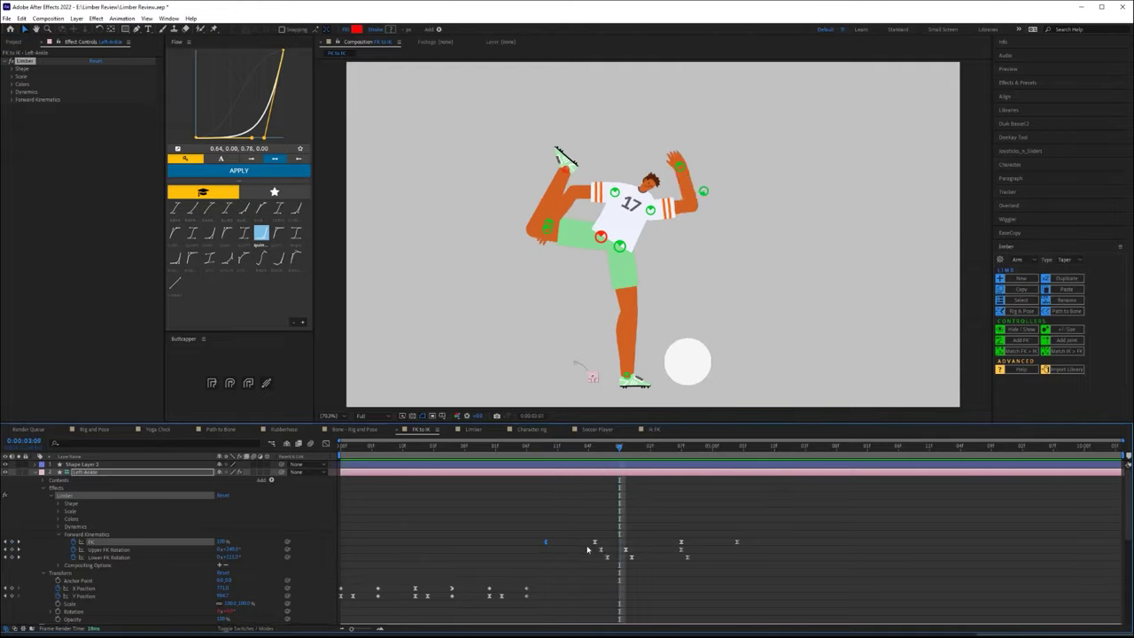
{"action": "left_click_drag", "start_coordinate": [589, 547], "coordinate": [712, 558]}
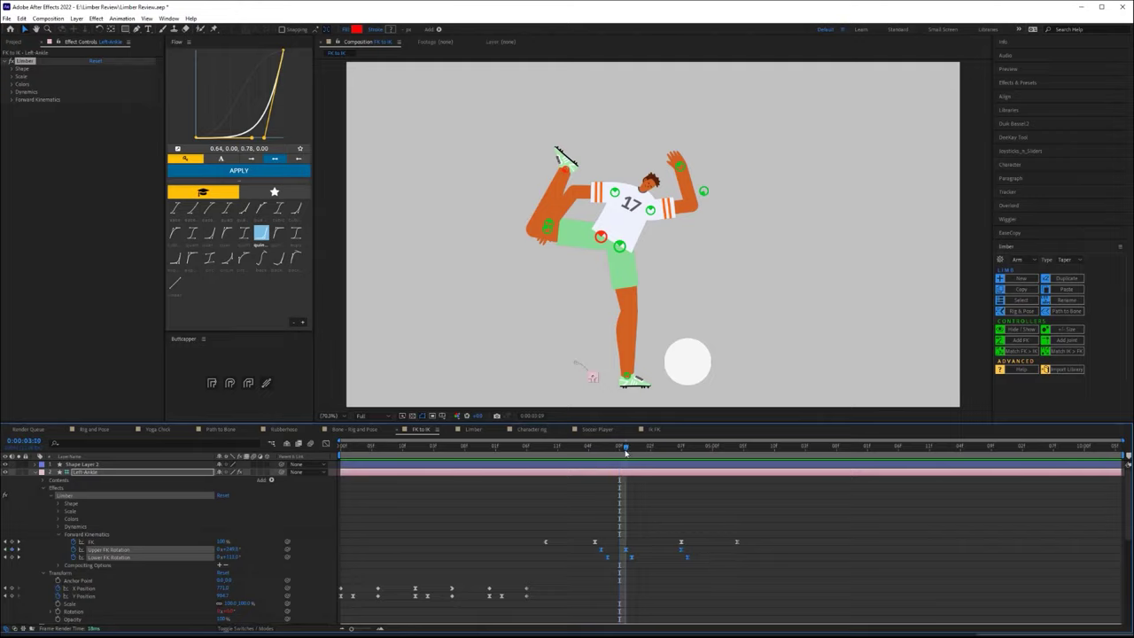
{"action": "left_click_drag", "start_coordinate": [626, 452], "coordinate": [680, 456]}
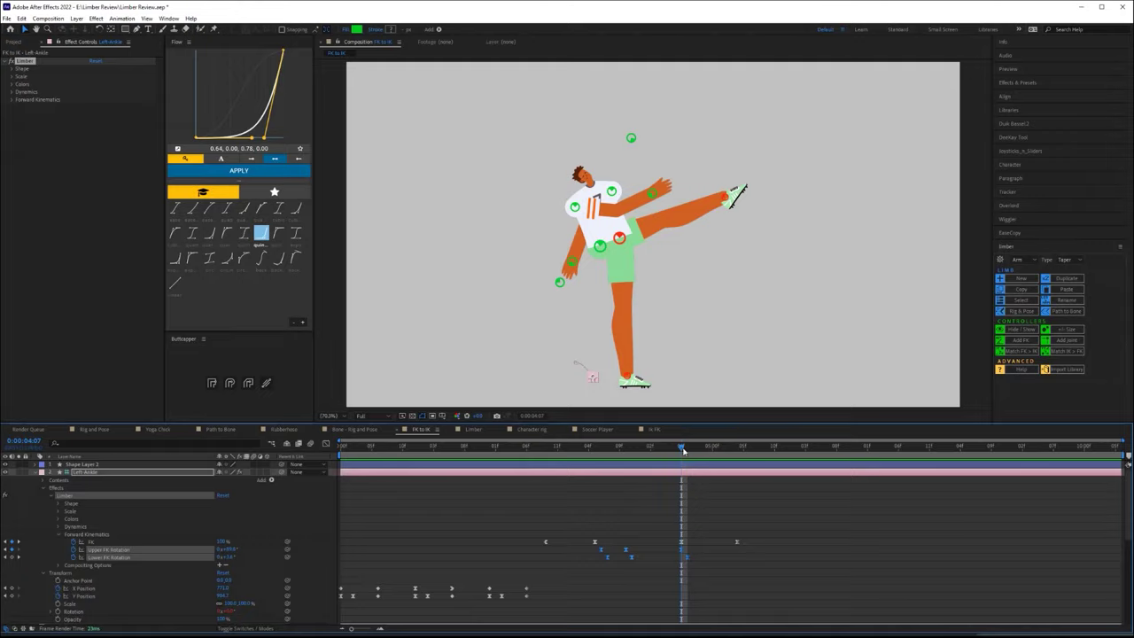
Time-reverse the selected FK keyframes with Keyframe Assistant, then scrub back to 0:00:02:07
{"action": "left_click", "coordinate": [594, 542]}
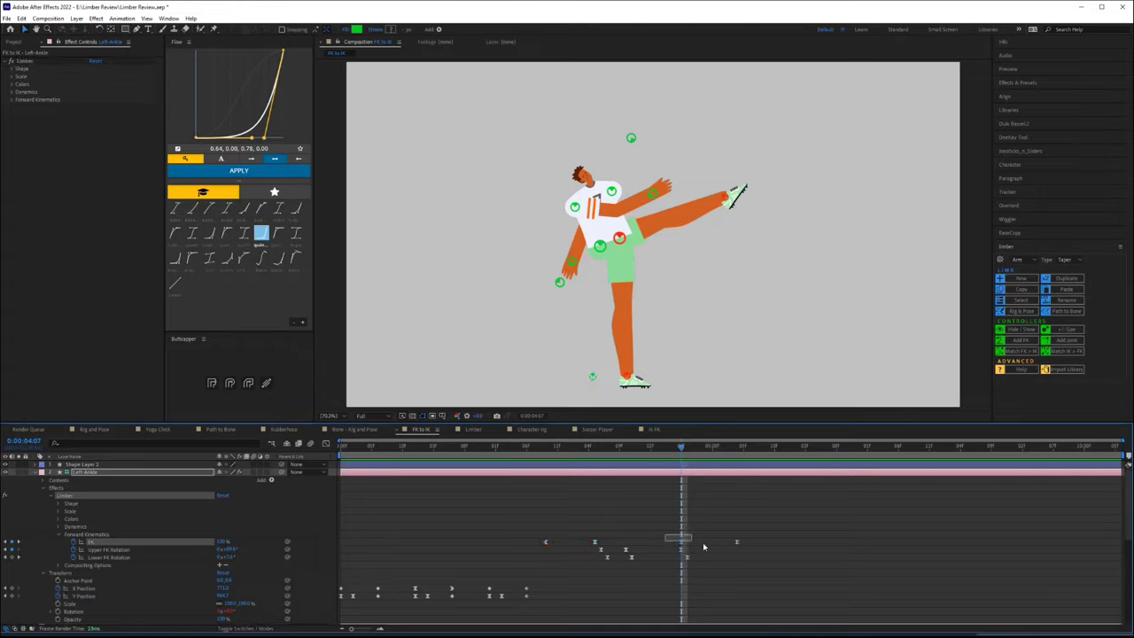
{"action": "right_click", "coordinate": [737, 542]}
{"action": "mouse_move", "coordinate": [767, 536]}
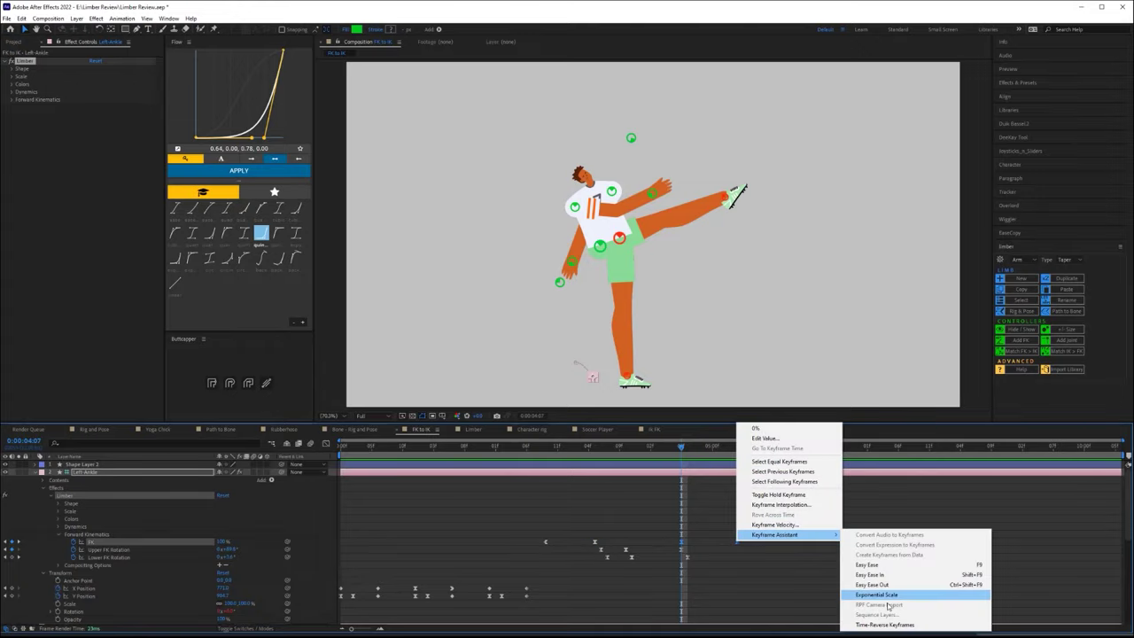
{"action": "left_click", "coordinate": [874, 625]}
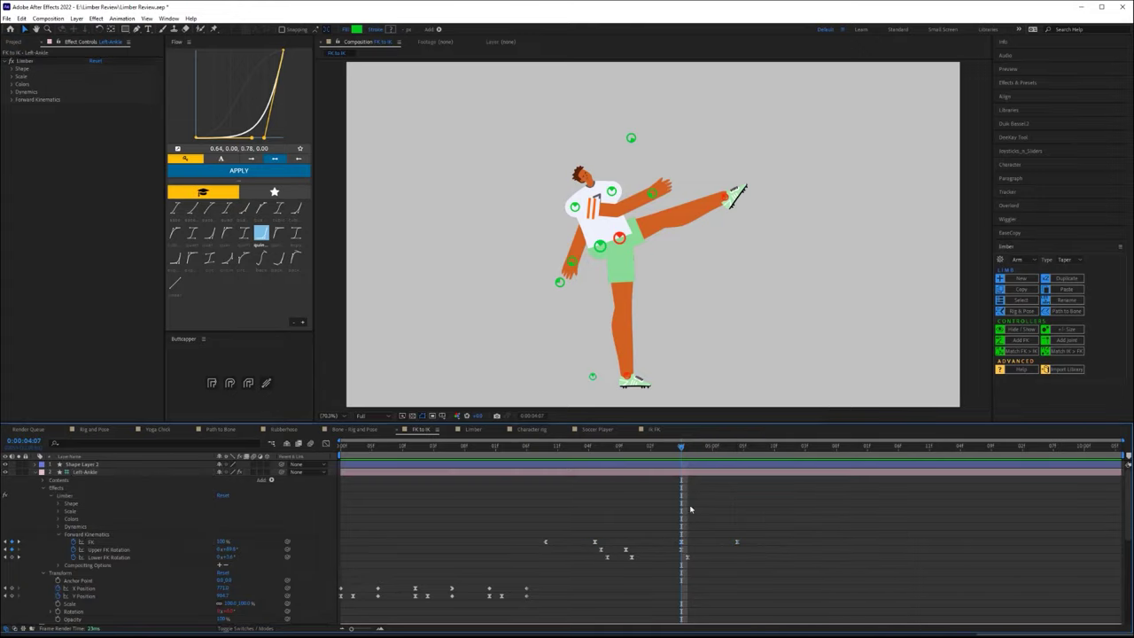
{"action": "left_click_drag", "start_coordinate": [689, 448], "coordinate": [737, 448]}
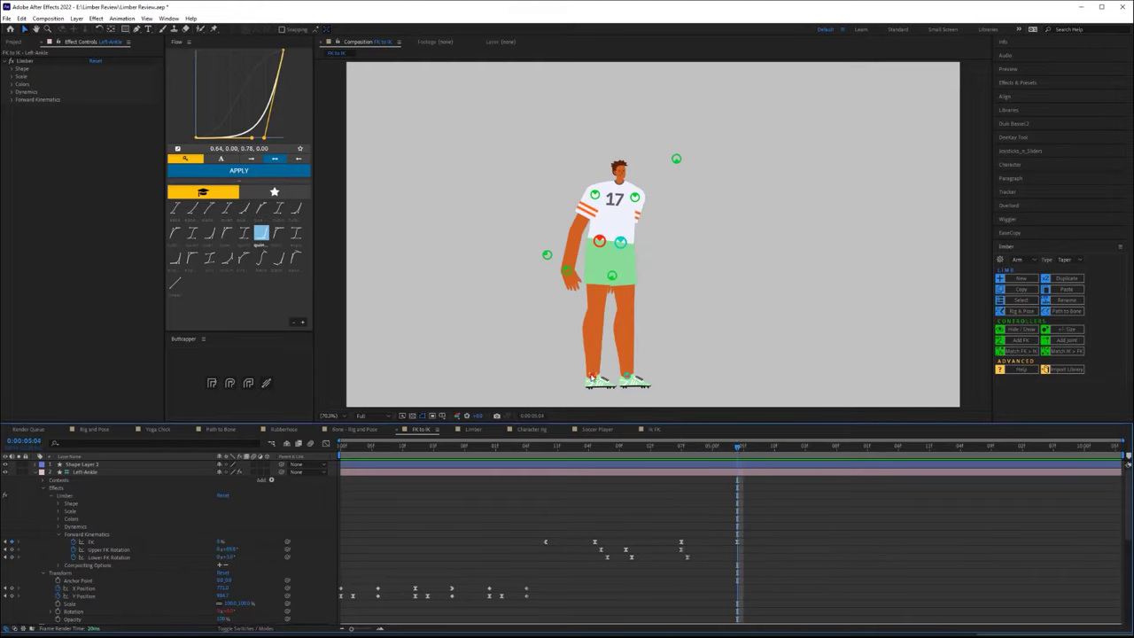
{"action": "left_click", "coordinate": [533, 448]}
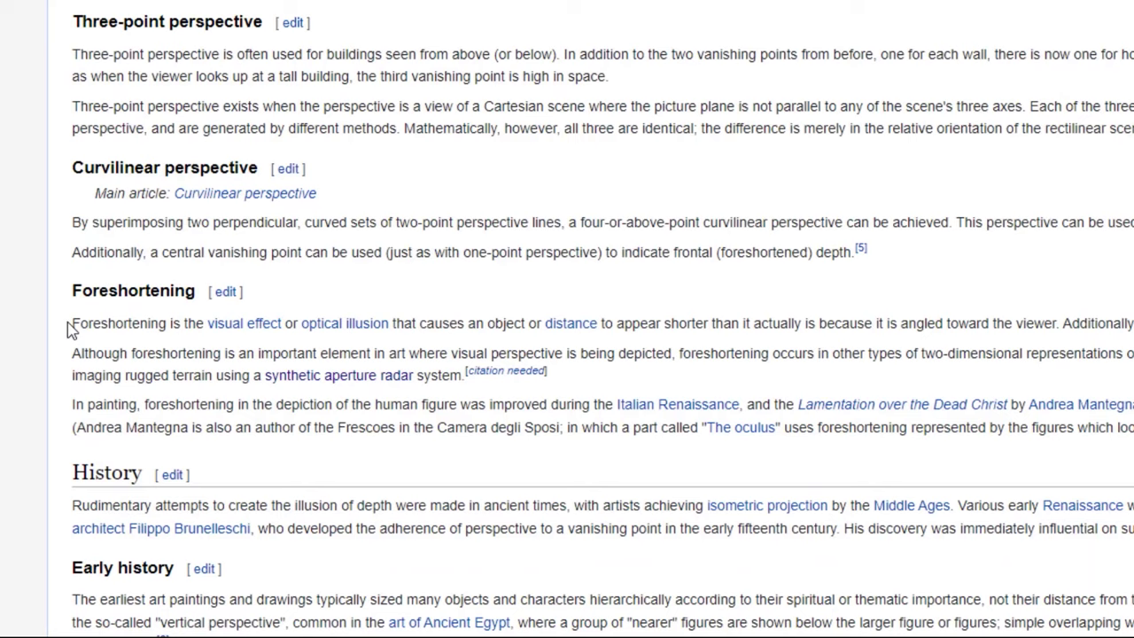
Select the first sentence defining foreshortening under the Foreshortening heading
{"action": "left_click_drag", "start_coordinate": [91, 294], "coordinate": [197, 294]}
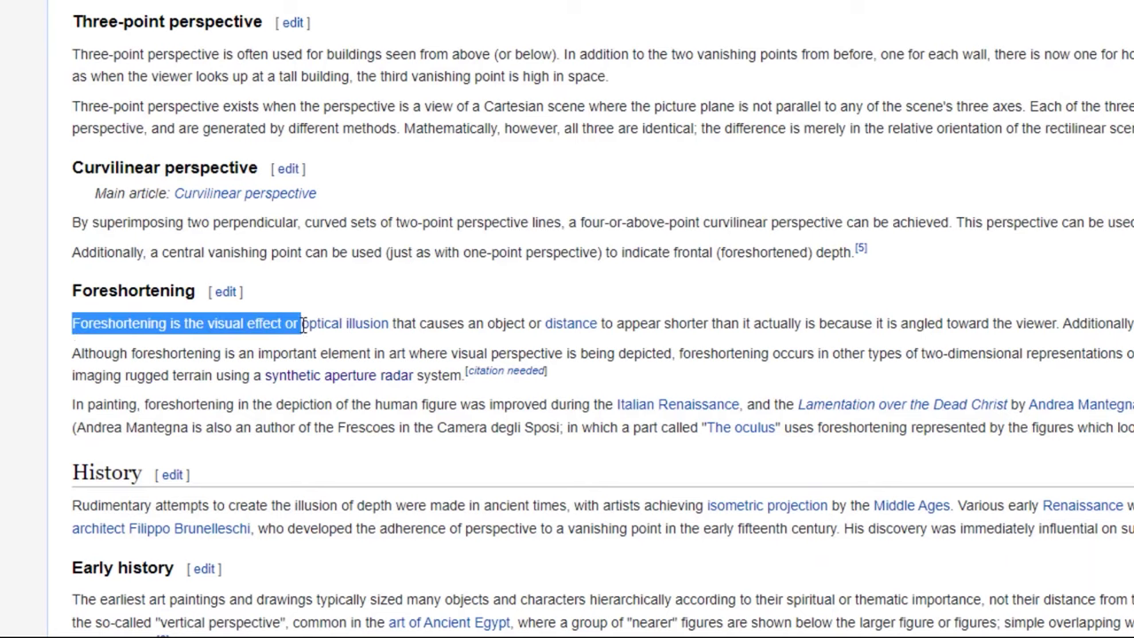
{"action": "left_click_drag", "start_coordinate": [363, 324], "coordinate": [996, 328]}
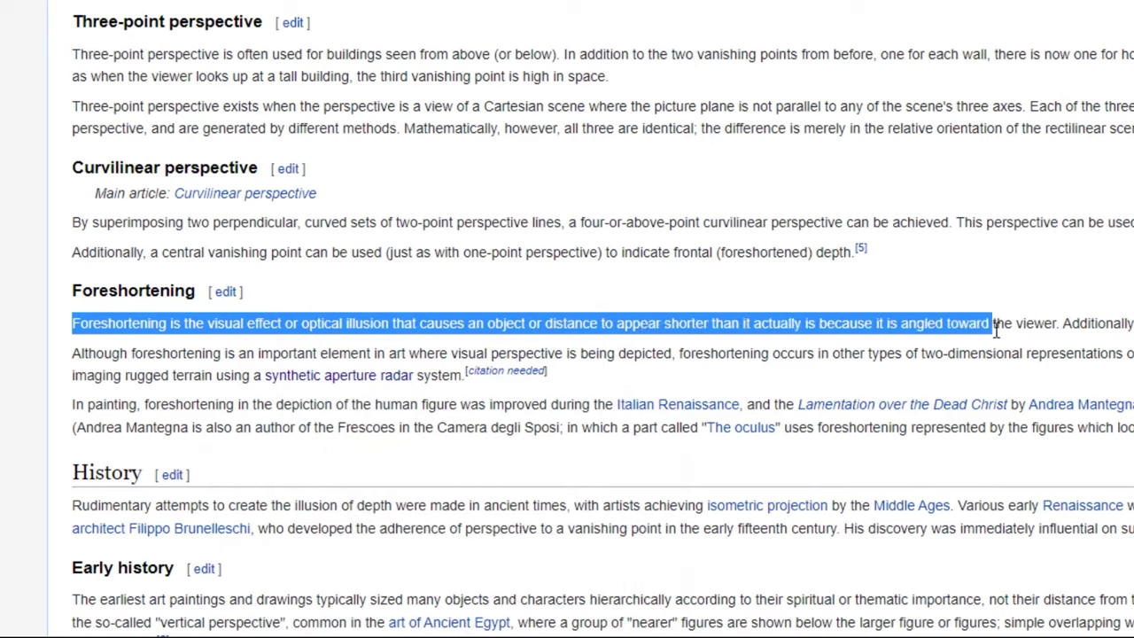
{"action": "left_click_drag", "start_coordinate": [1065, 340], "coordinate": [1061, 338]}
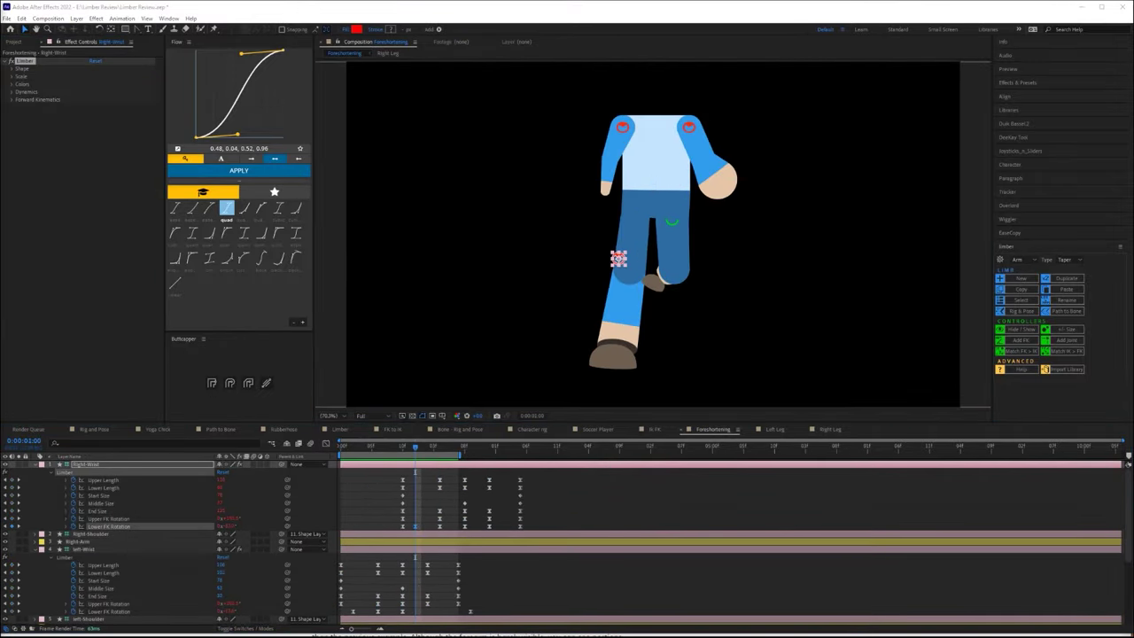
Bring up the walking figure's composition and stop its preview near the start
{"action": "left_click", "coordinate": [791, 431]}
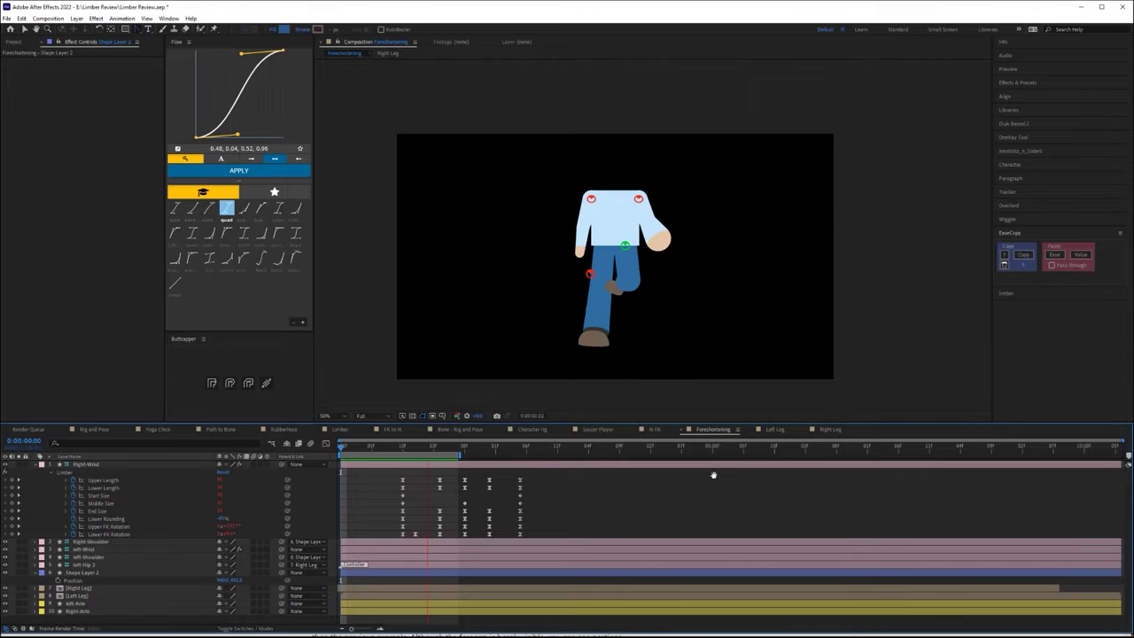
{"action": "key", "text": "space"}
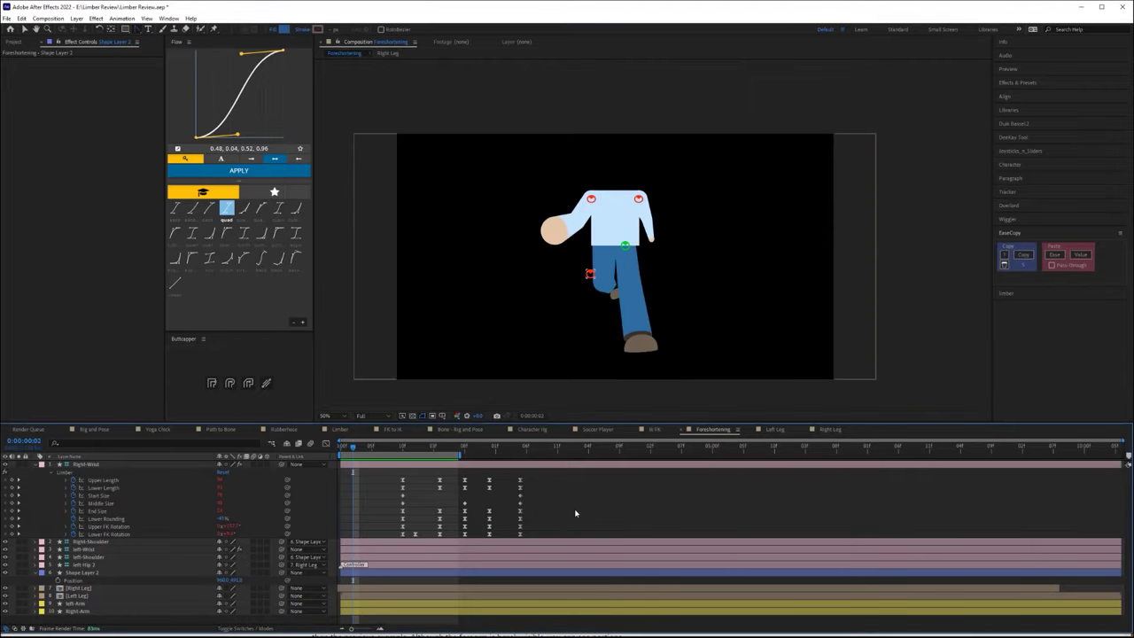
Open Limber Preferences from the Limber panel and keep Pie as the Controller Shape
{"action": "left_click", "coordinate": [1061, 293]}
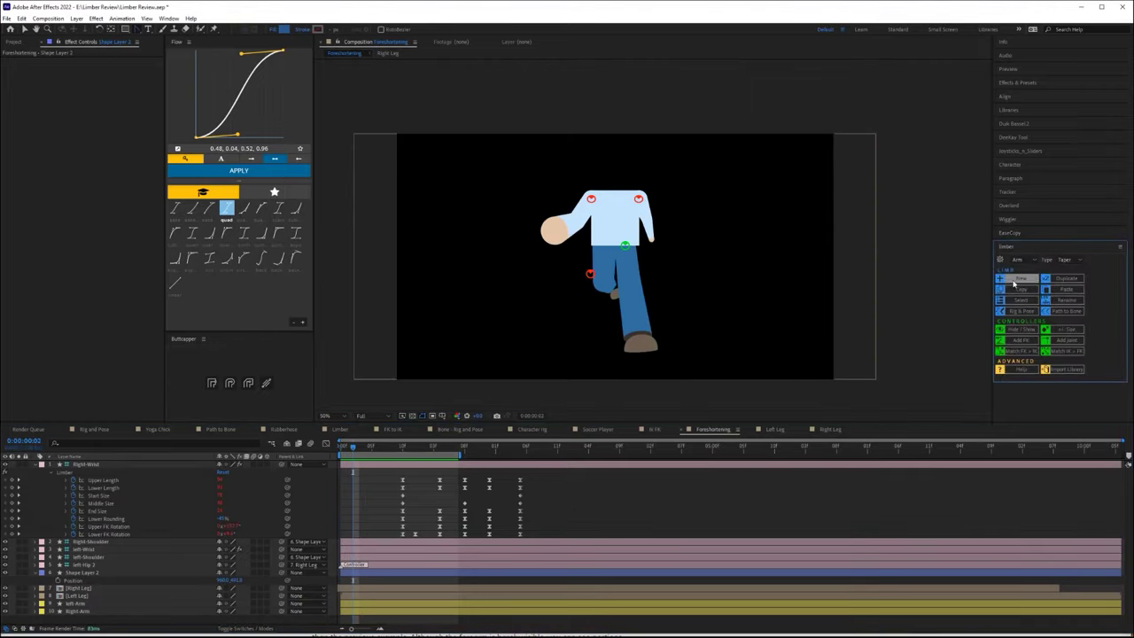
{"action": "left_click", "coordinate": [1009, 260]}
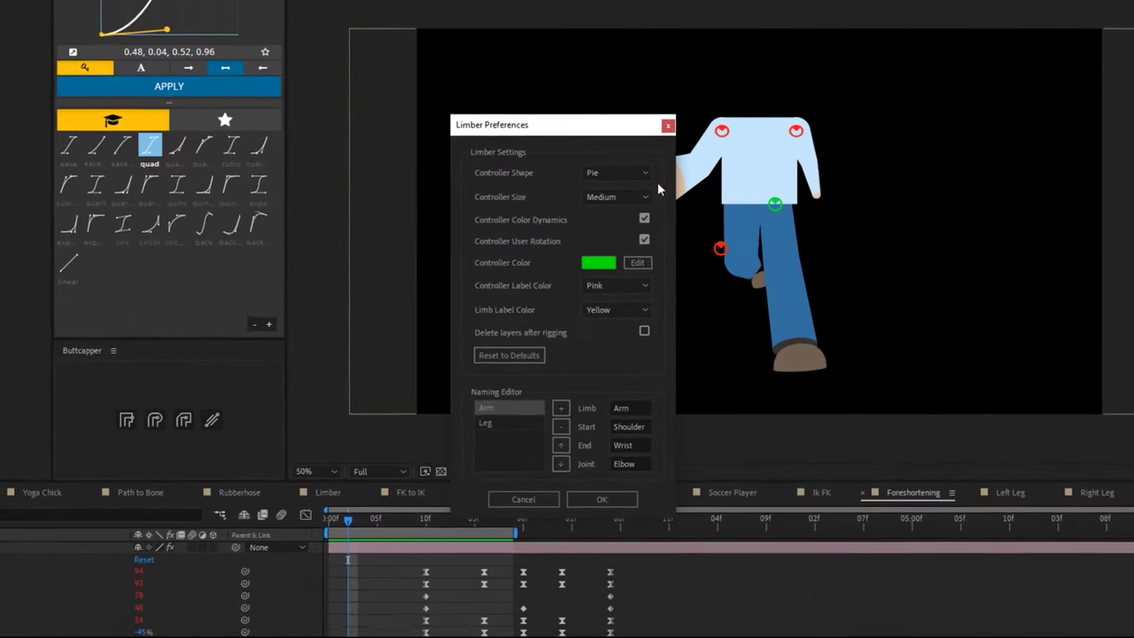
{"action": "left_click", "coordinate": [593, 186]}
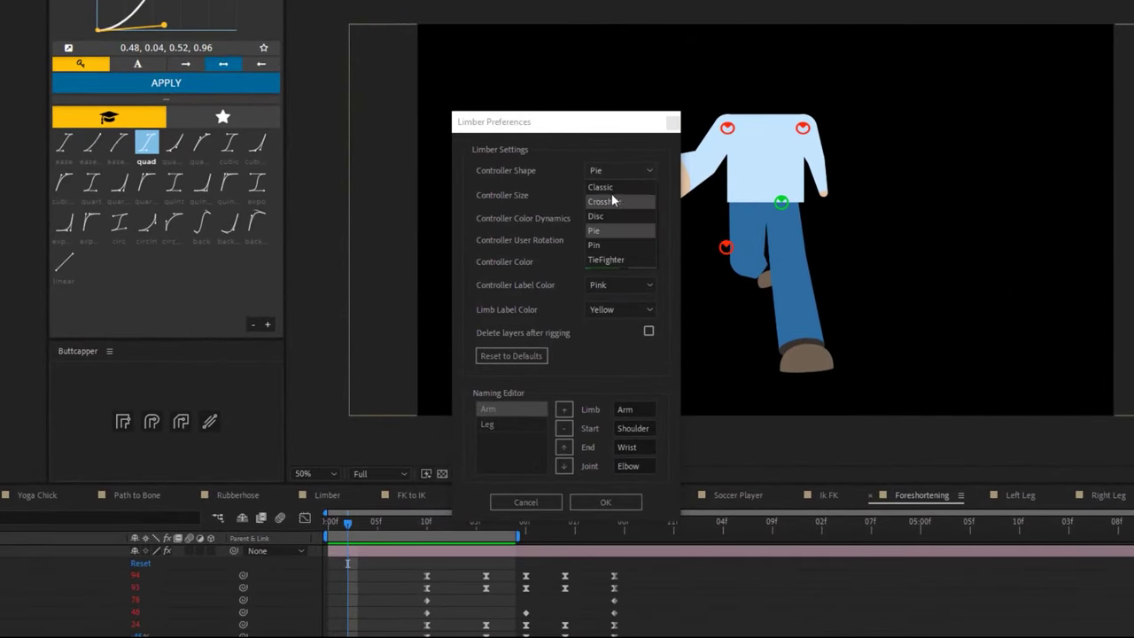
{"action": "left_click", "coordinate": [603, 232]}
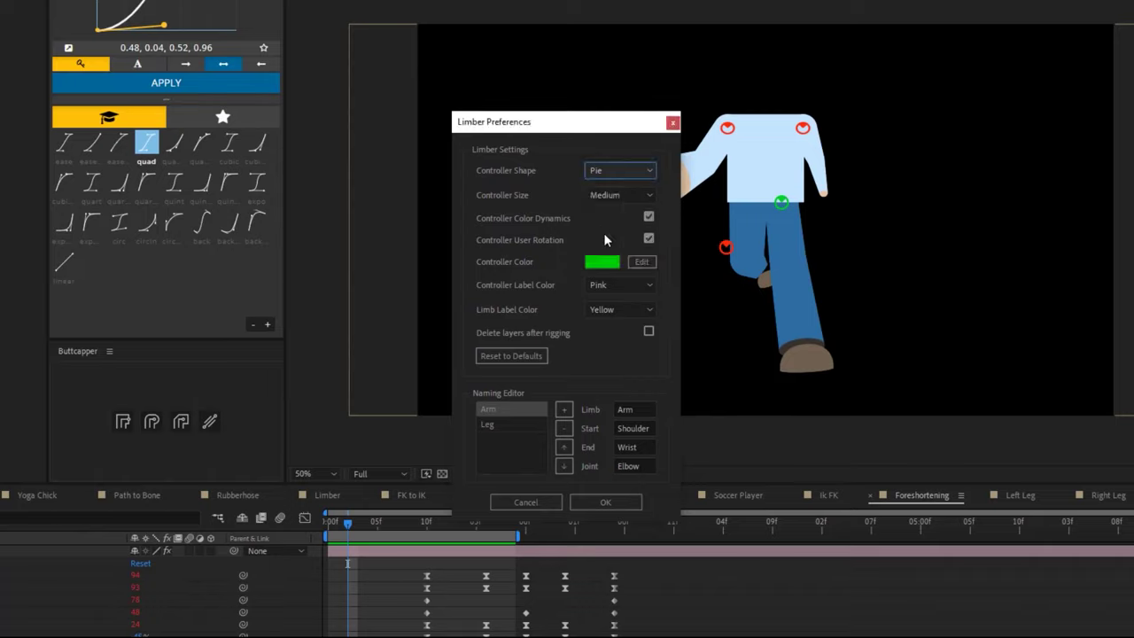